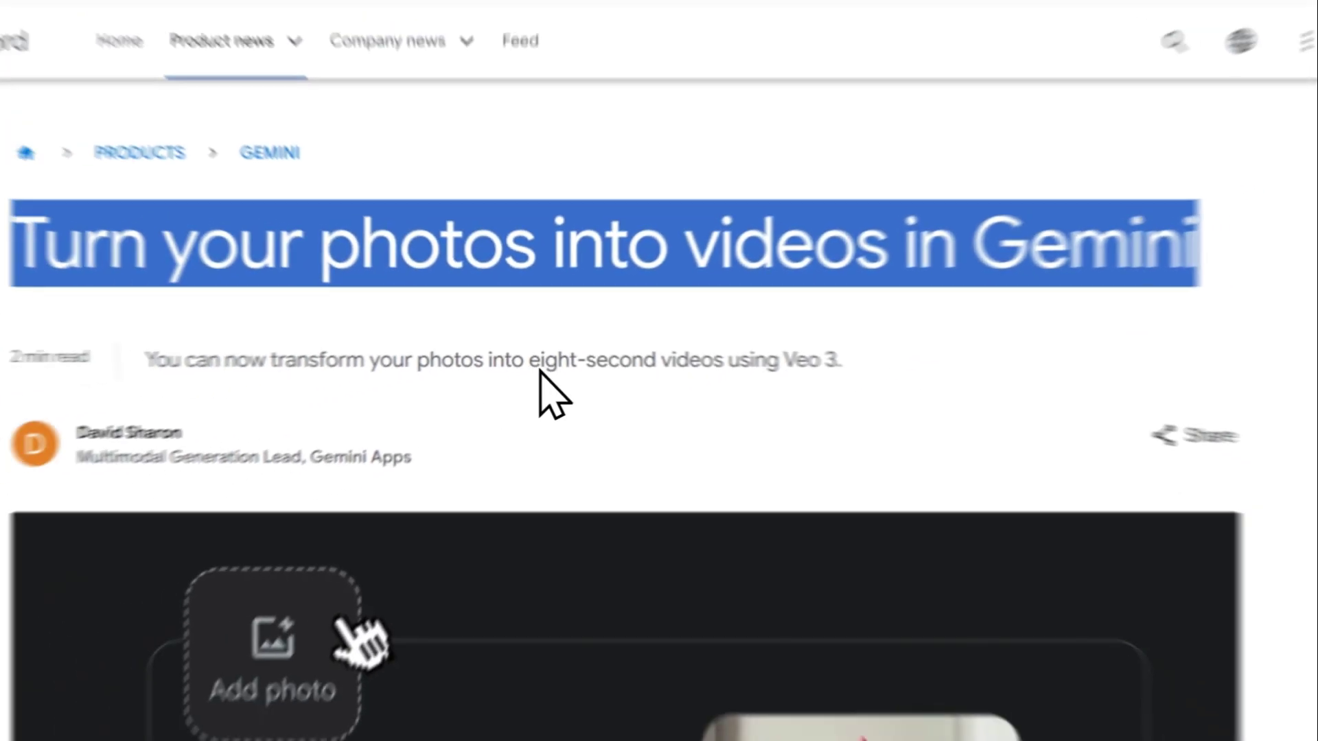
pyautogui.scroll(-3, 632, 350)
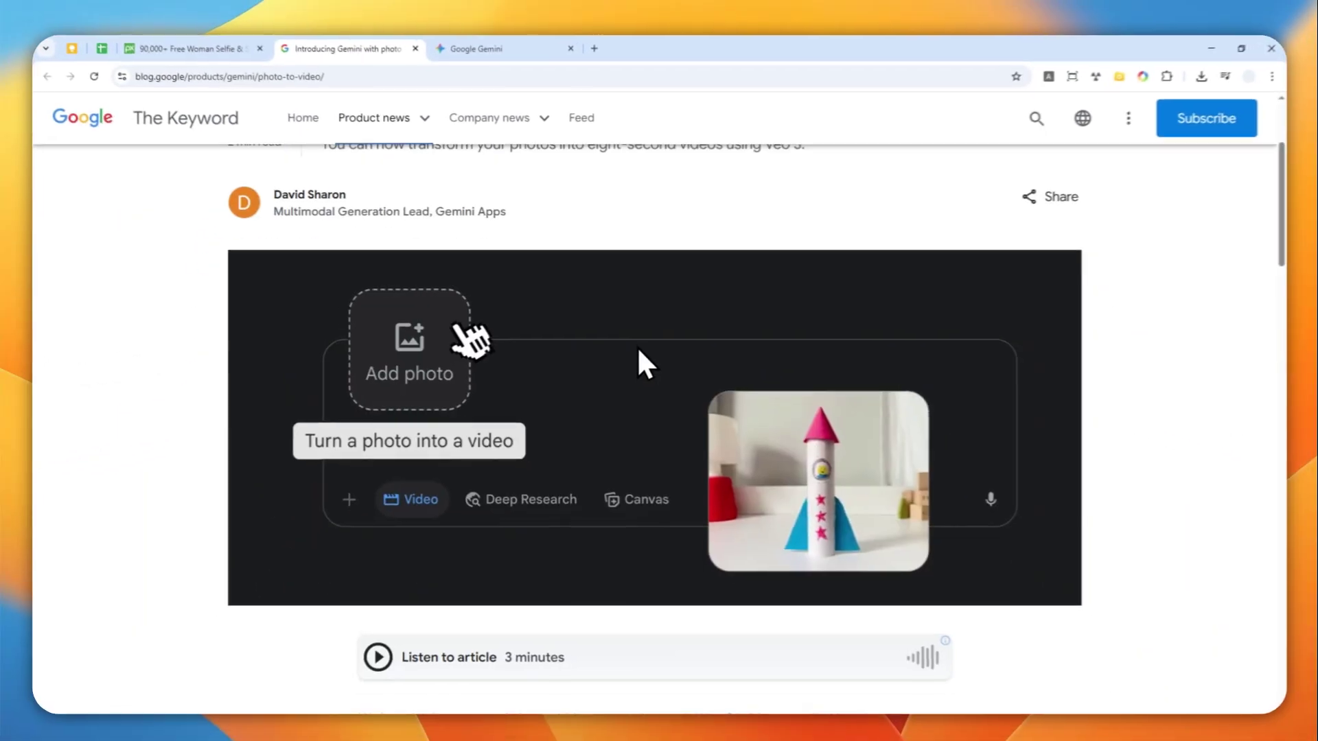
pyautogui.scroll(-3, 627, 289)
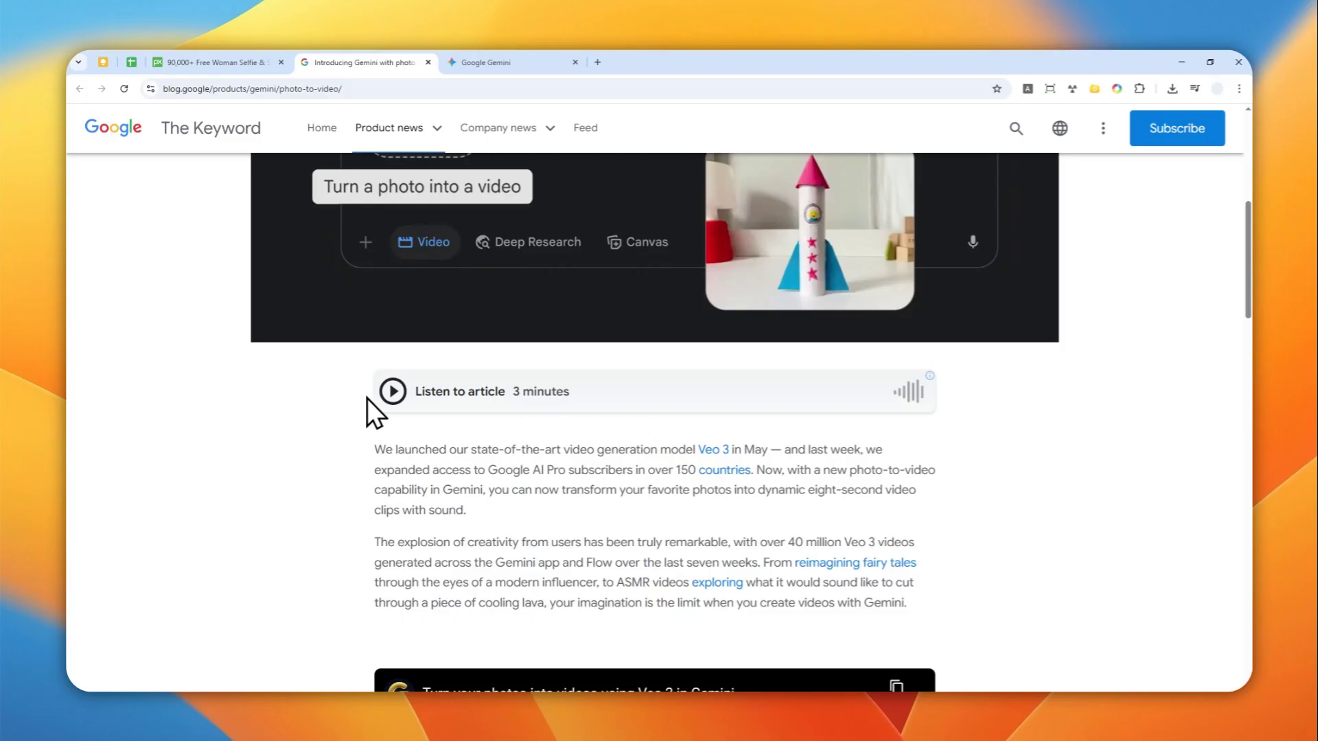
pyautogui.scroll(-2, 367, 399)
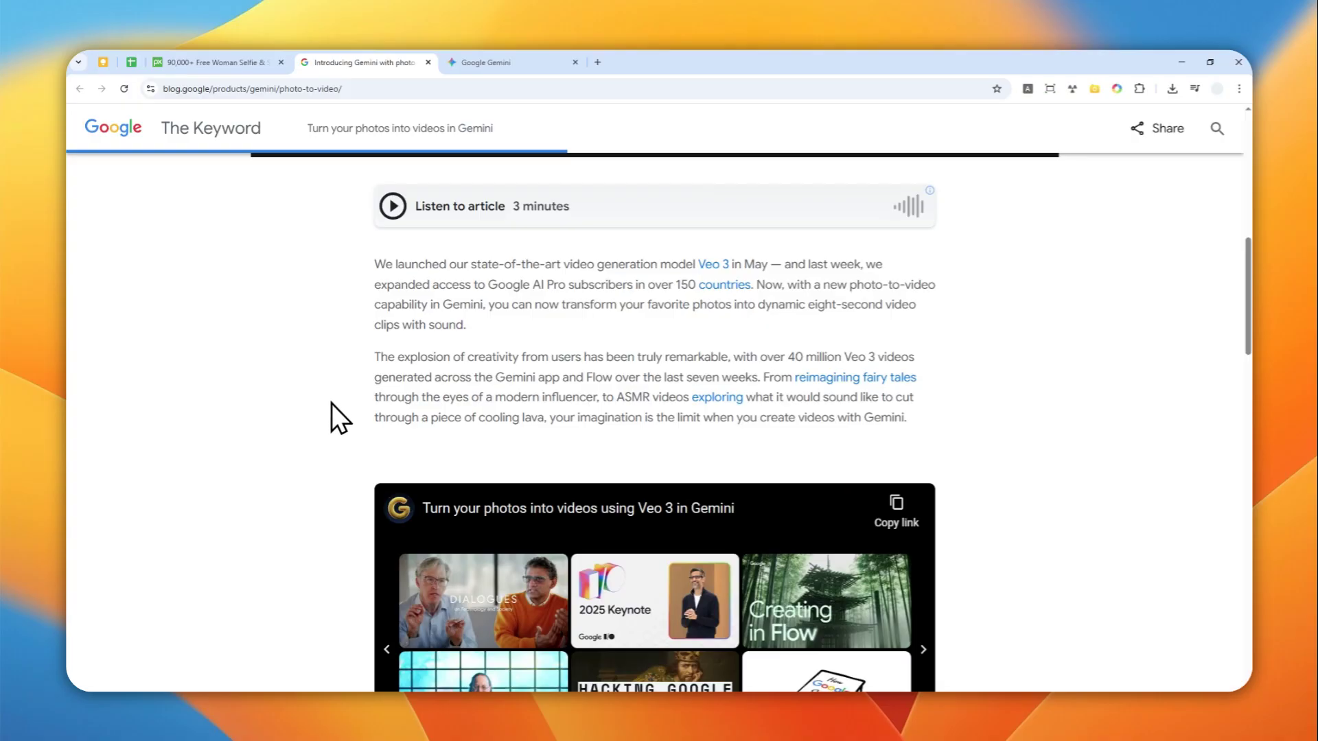
pyautogui.scroll(-2, 332, 403)
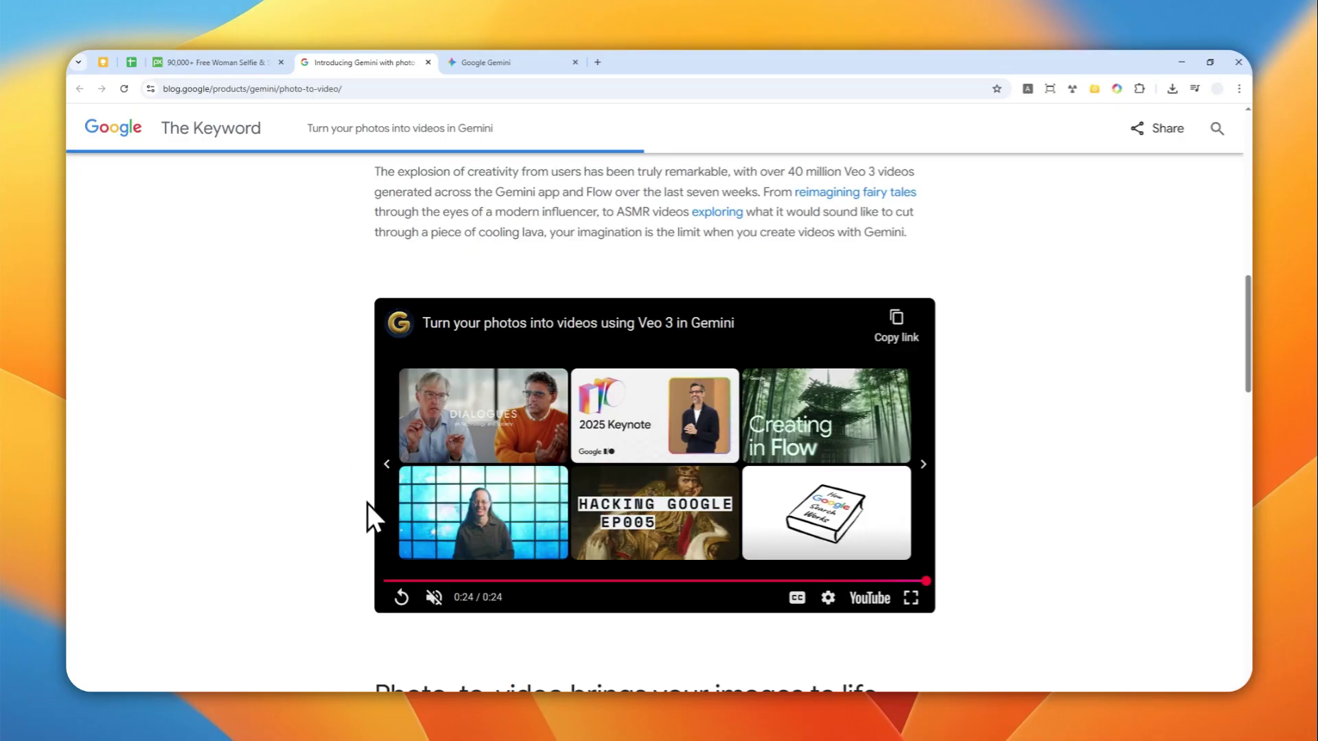
# Replay the Veo 3 demo video embedded in the Keyword photo-to-video article from the start.
pyautogui.click(400, 597)
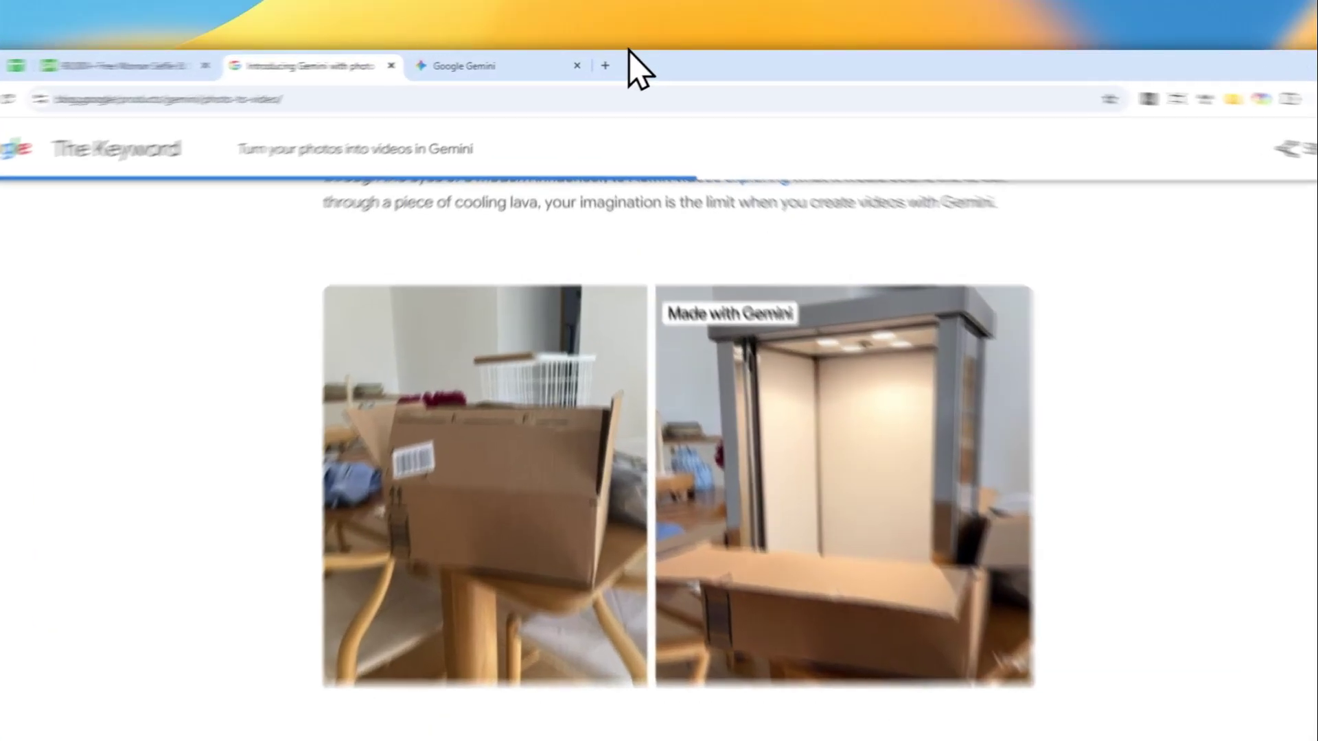
# Open a new Chrome tab and load gemini.google.com from the typed 'gem'.
pyautogui.click(605, 65)
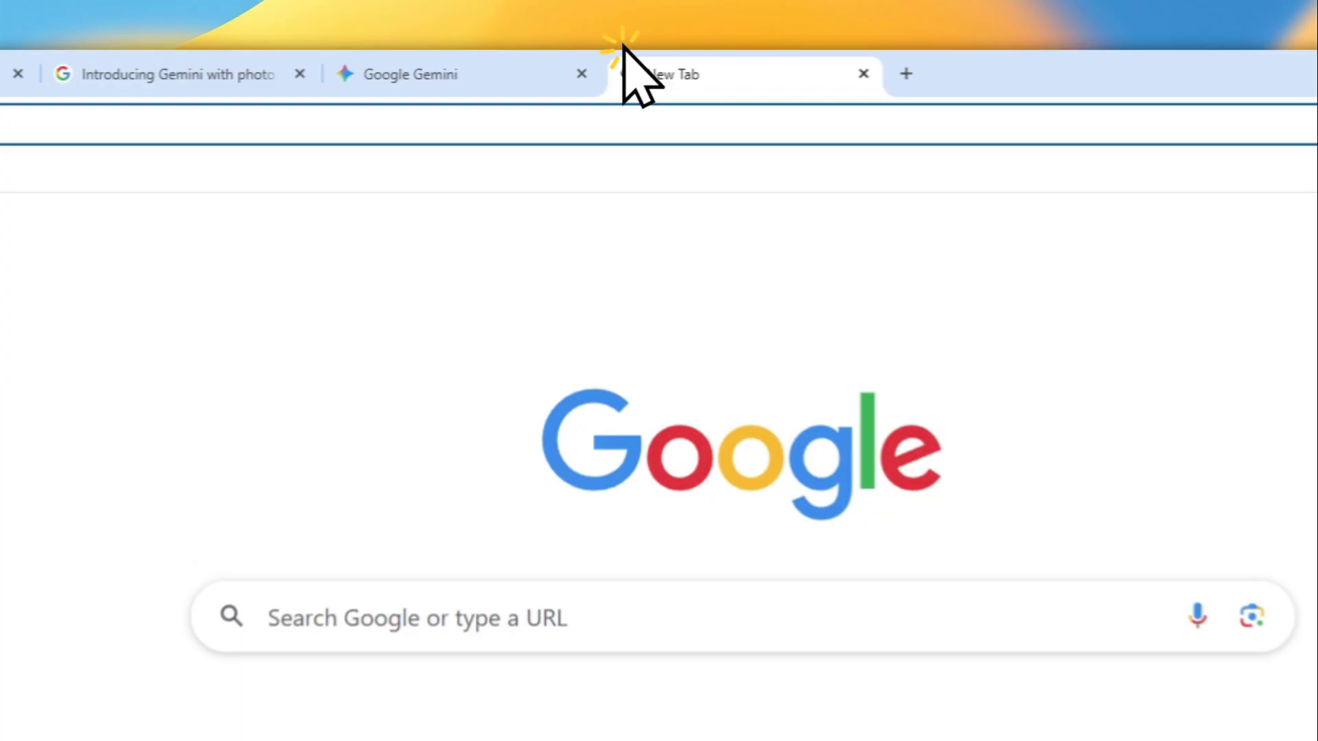
pyautogui.write('gem')
pyautogui.press('Return')
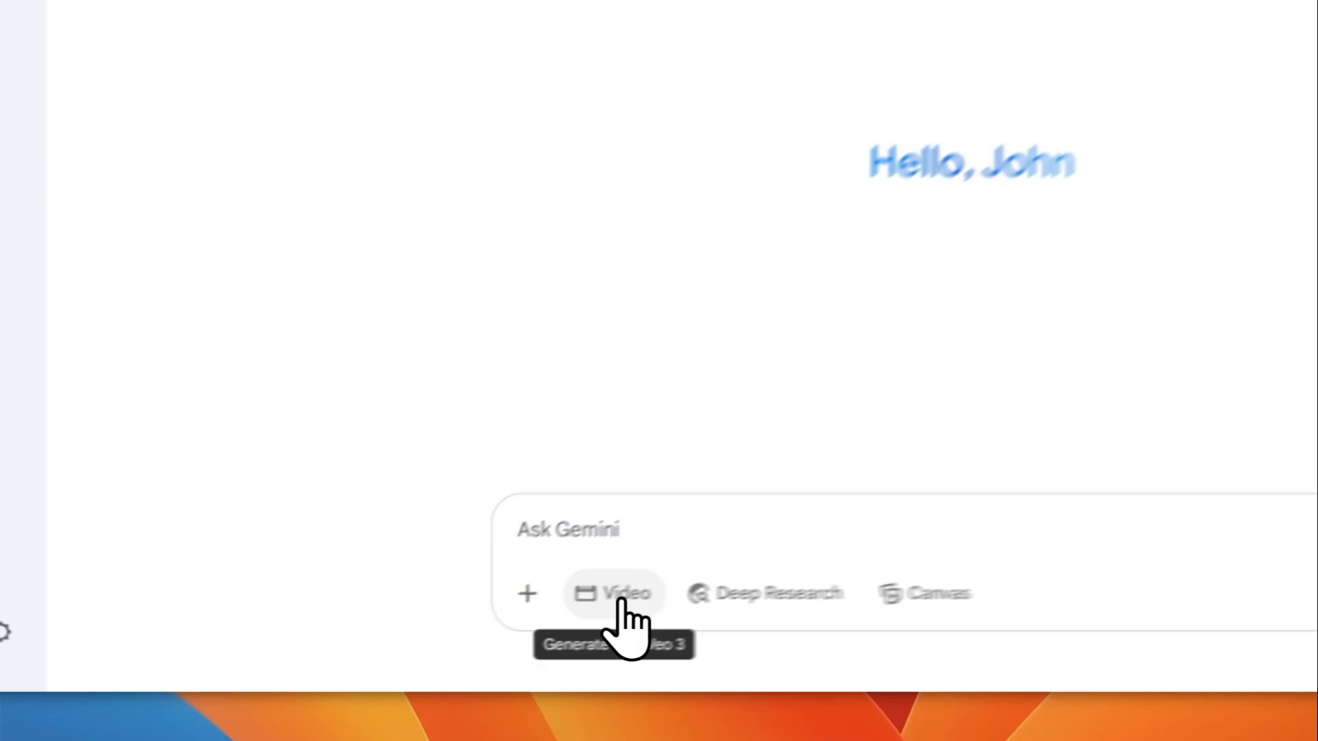
# Switch Gemini to Video mode and attach the aldrin astronaut photo to the prompt.
pyautogui.click(477, 643)
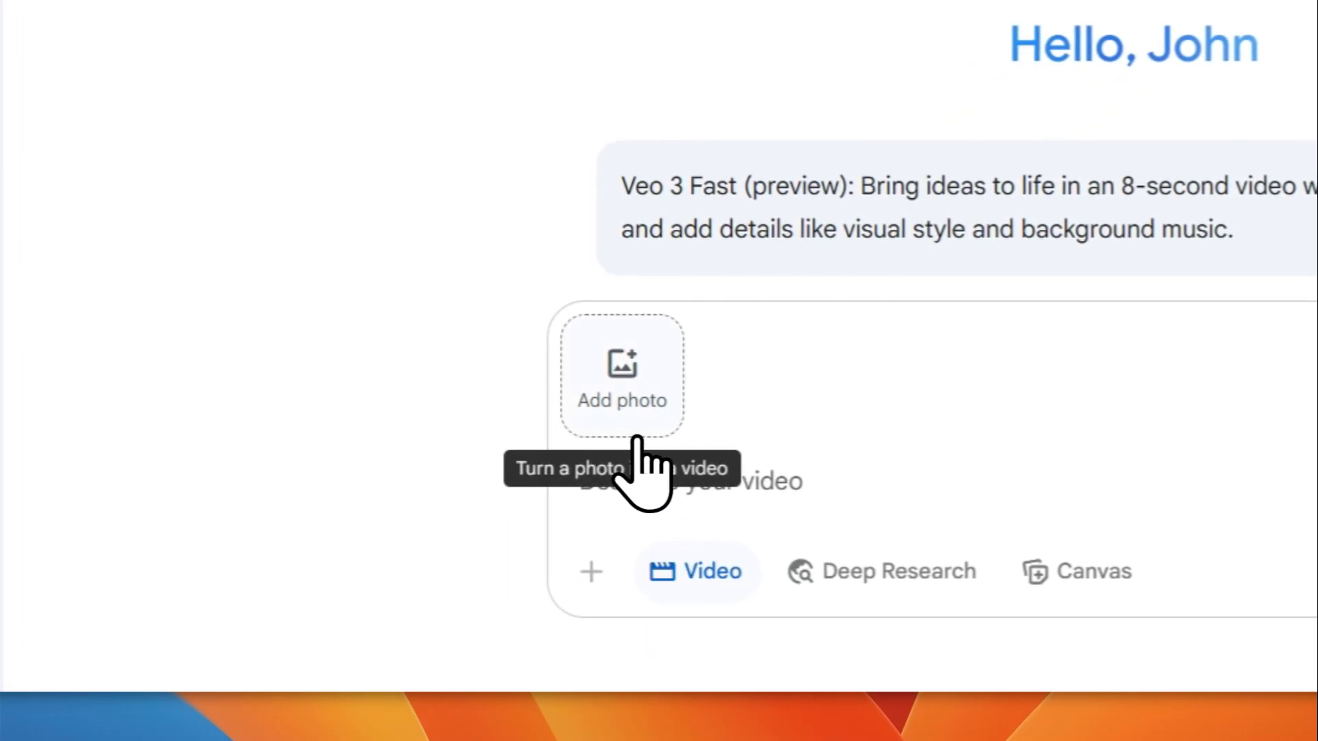
pyautogui.click(623, 397)
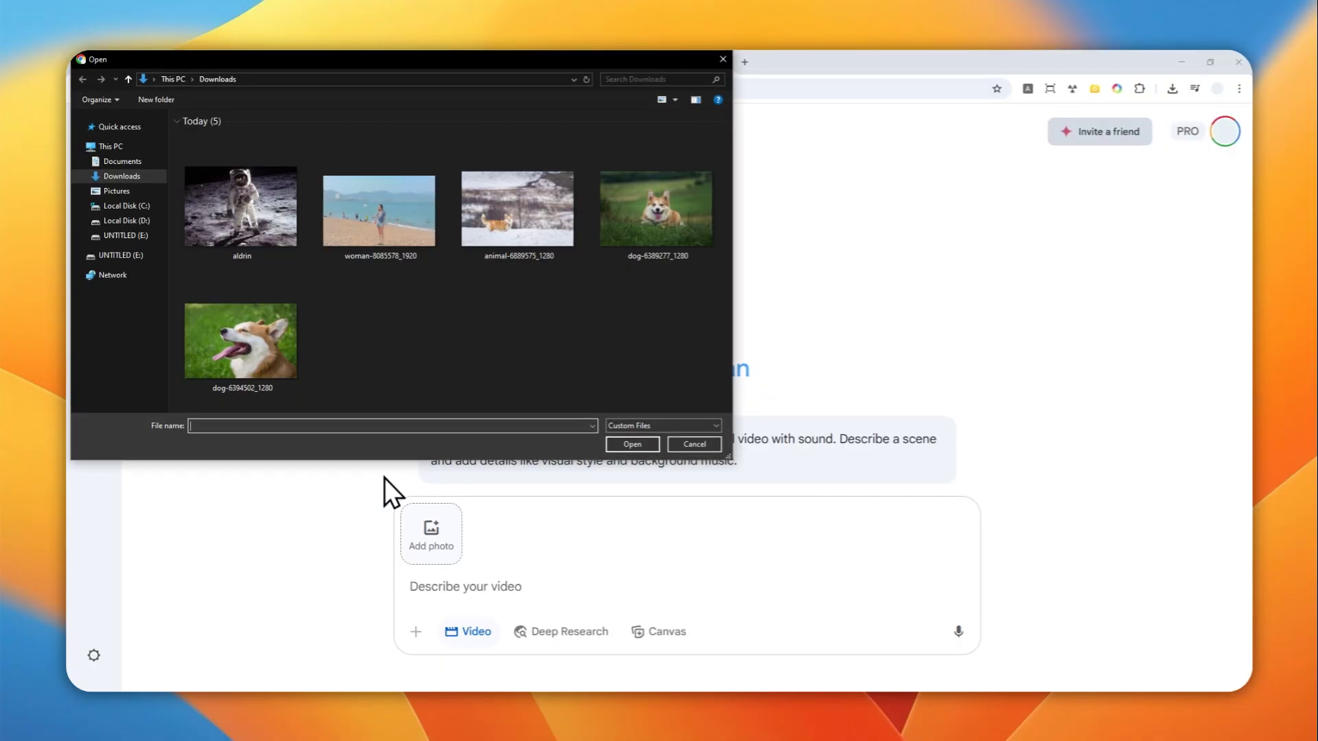
pyautogui.click(236, 211)
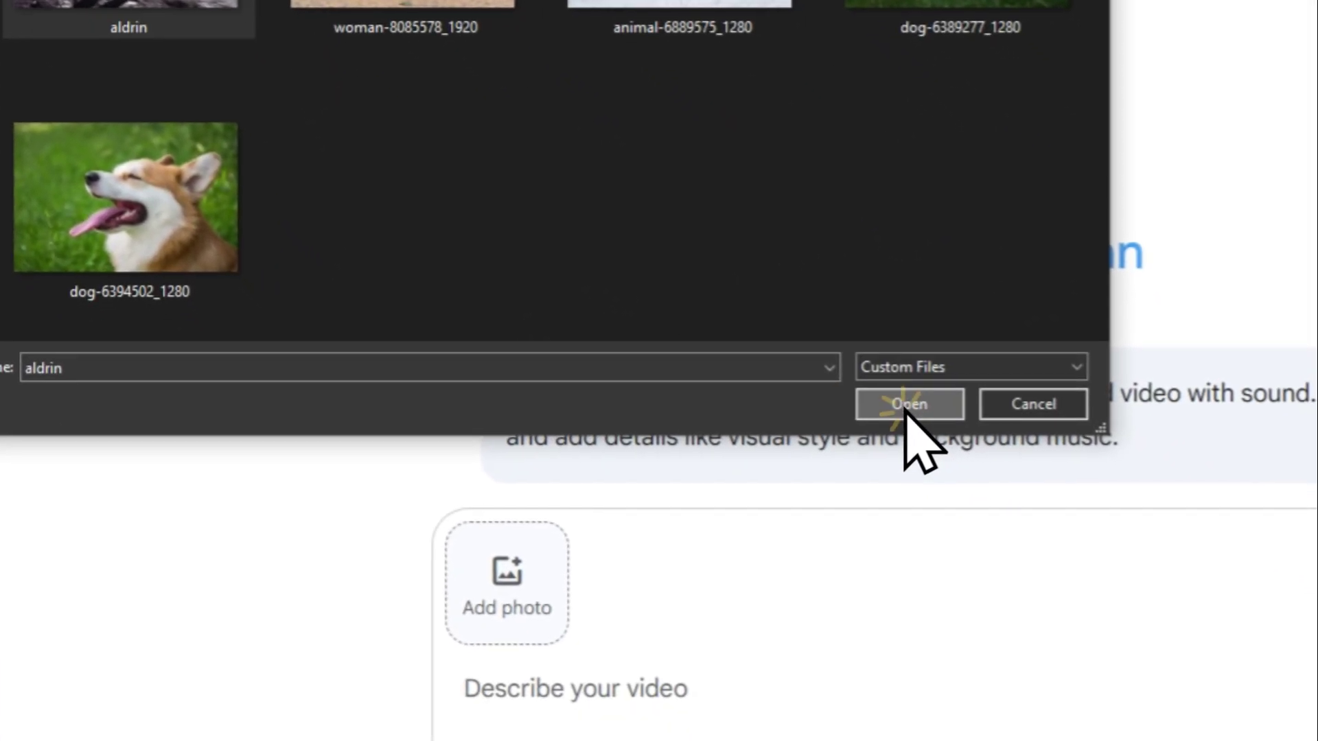
pyautogui.click(969, 462)
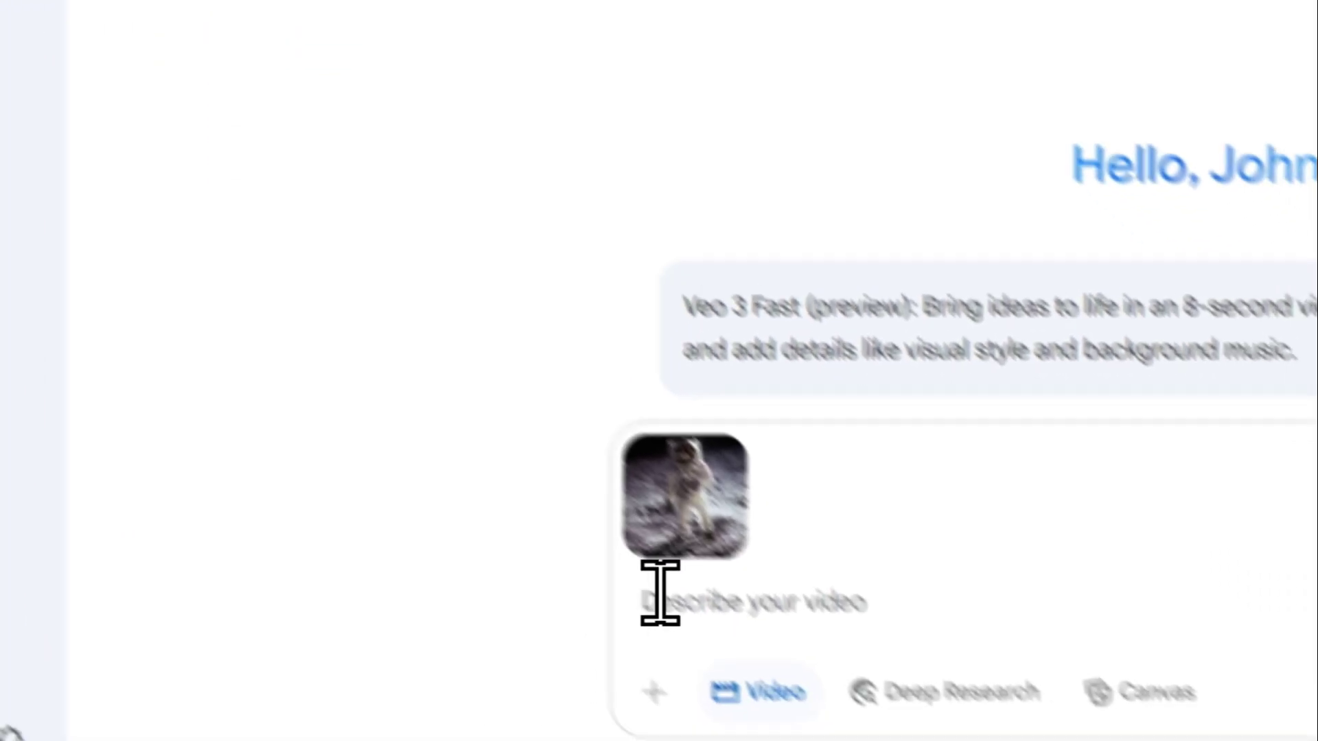
pyautogui.rightClick(660, 593)
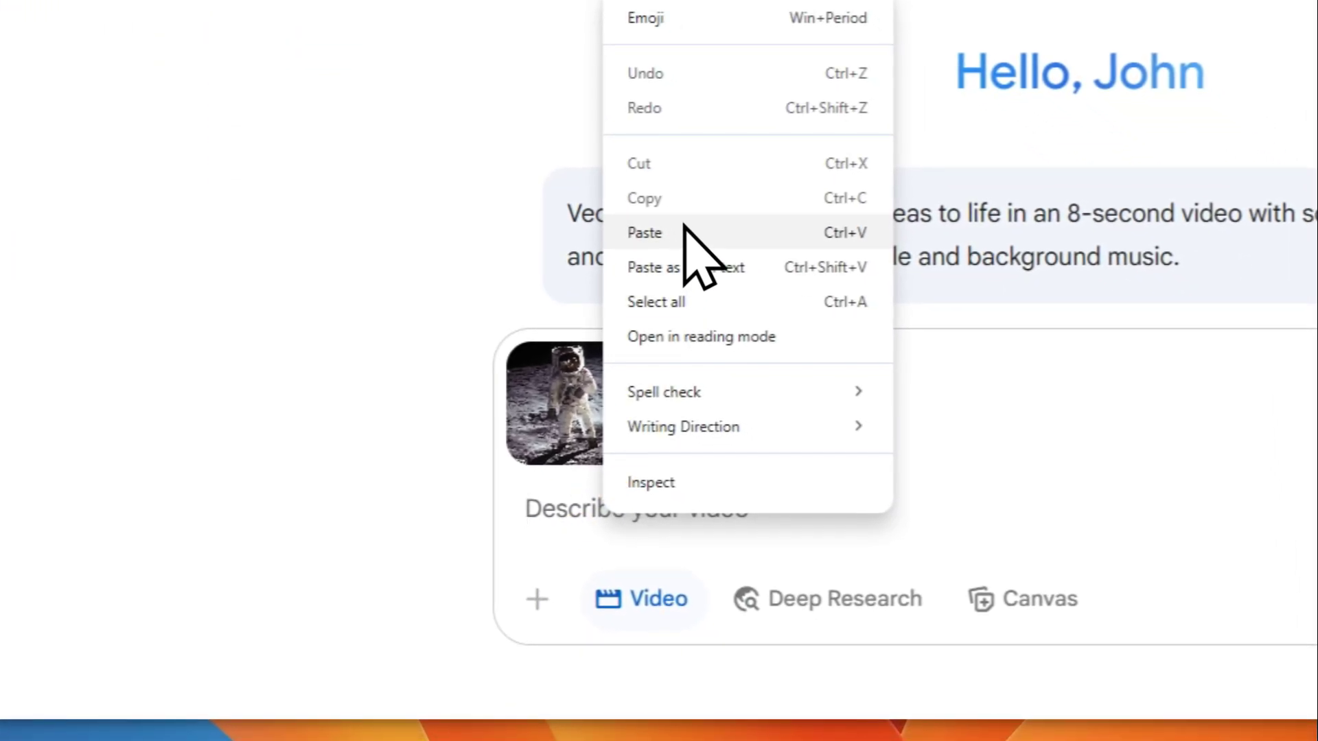
# Paste the helmet-removal prompt and review its quoted line, 'Static camera' and Veo 3 Fast model.
pyautogui.click(645, 232)
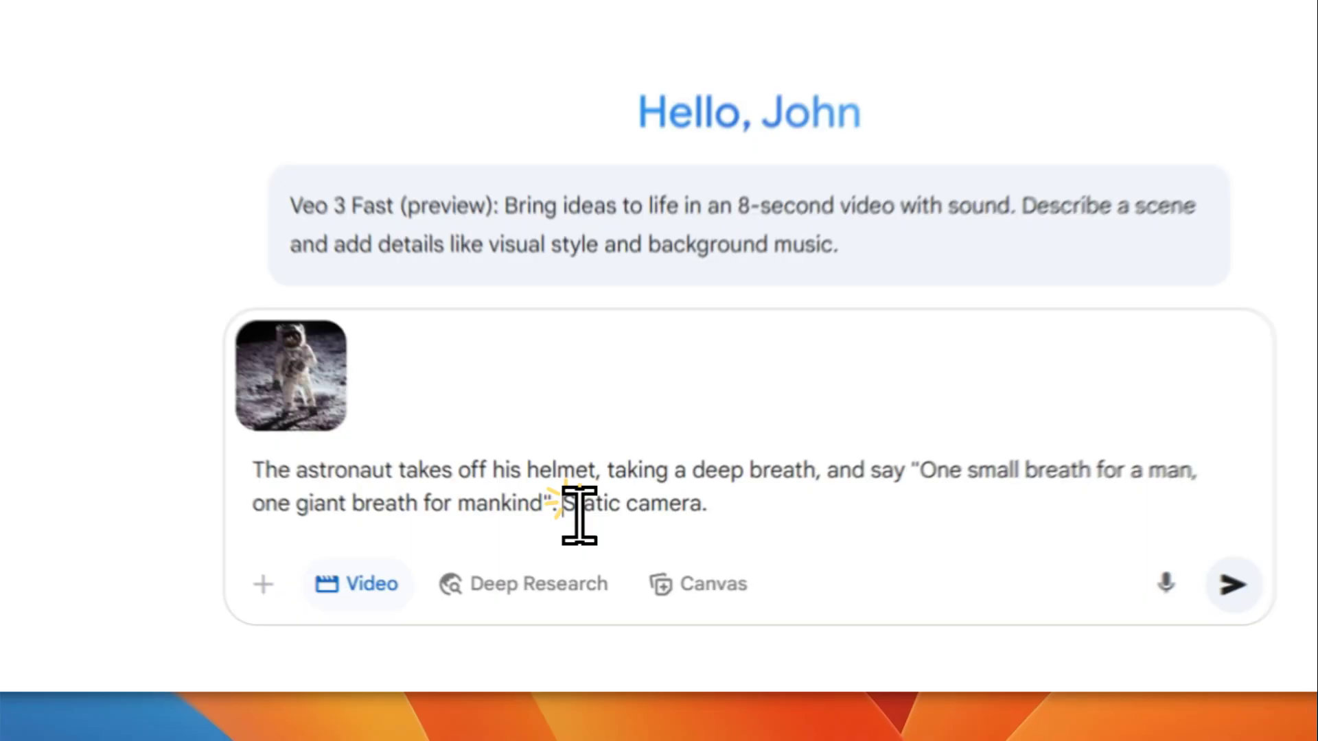
pyautogui.moveTo(584, 586); pyautogui.dragTo(665, 586)
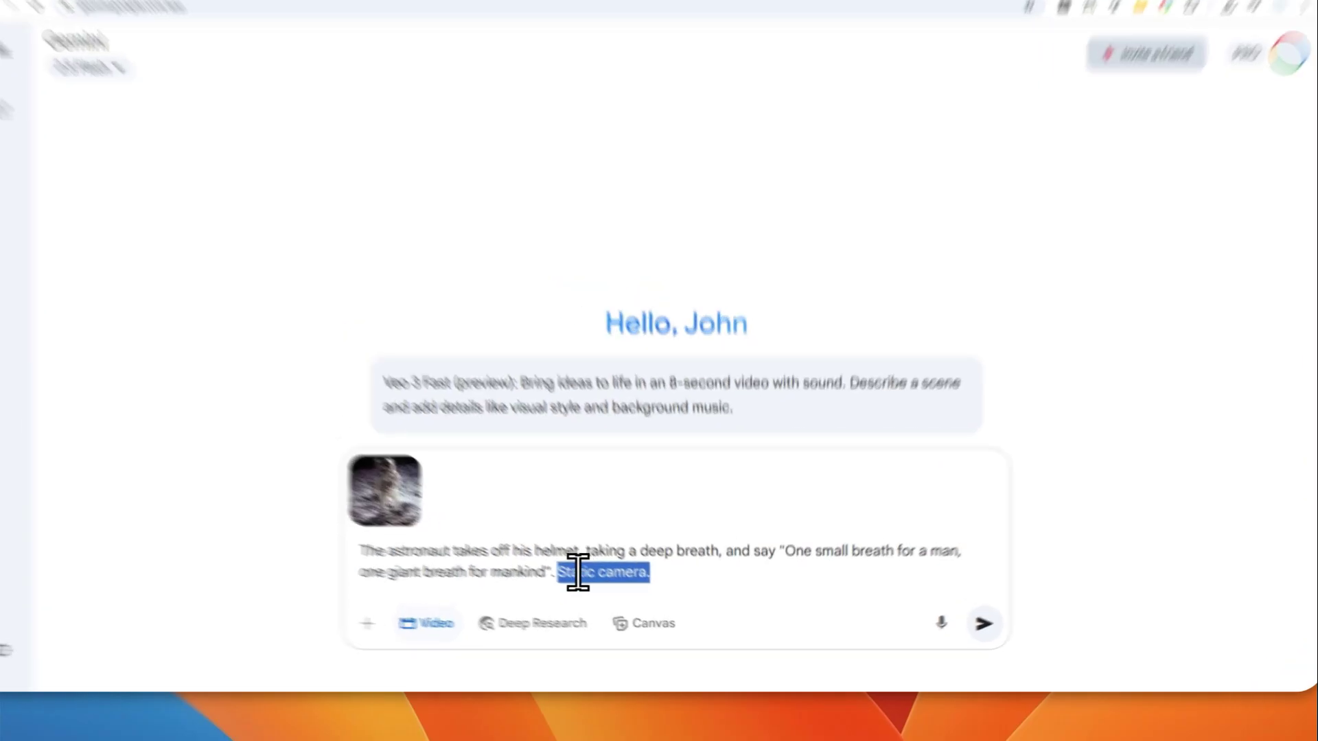
pyautogui.click(583, 582)
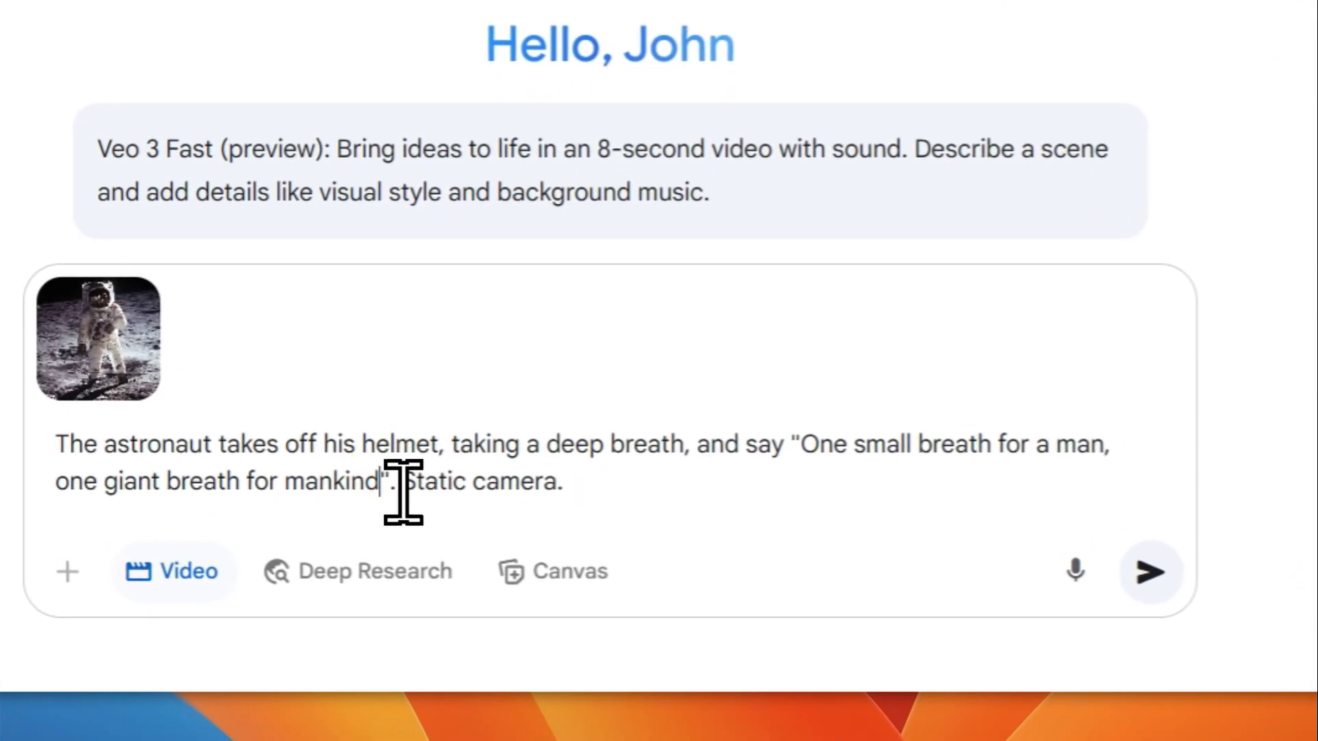
pyautogui.moveTo(392, 481); pyautogui.dragTo(802, 445)
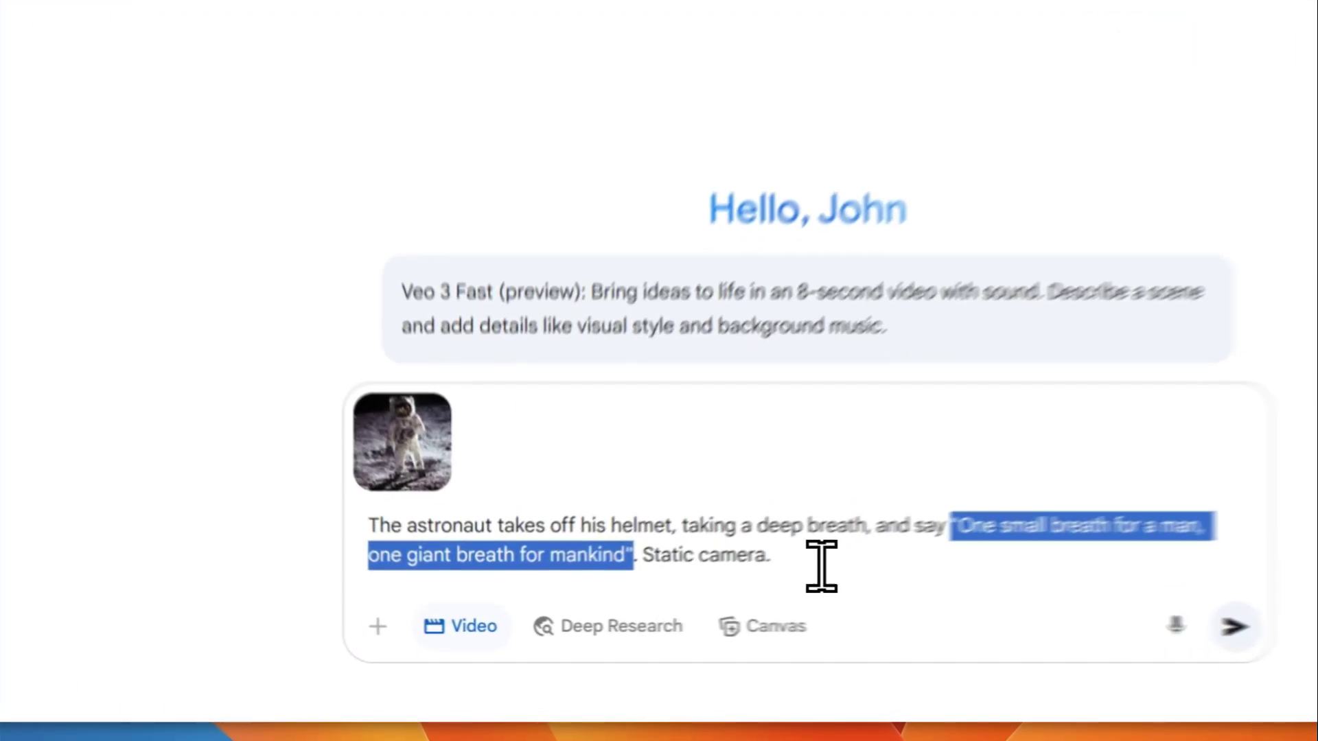
pyautogui.click(670, 587)
pyautogui.moveTo(431, 421); pyautogui.dragTo(441, 422)
pyautogui.moveTo(508, 337); pyautogui.dragTo(731, 358)
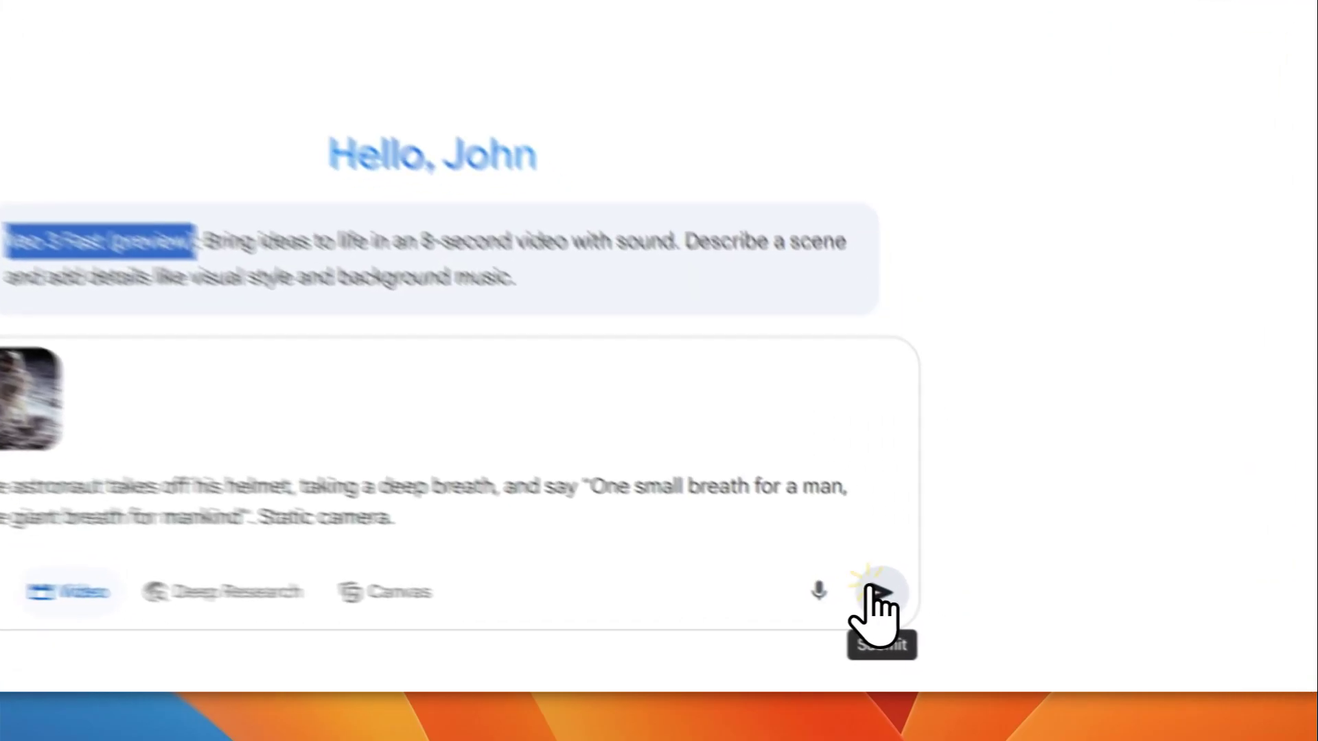
# Send the astronaut photo prompt, which Gemini declines to generate.
pyautogui.click(877, 596)
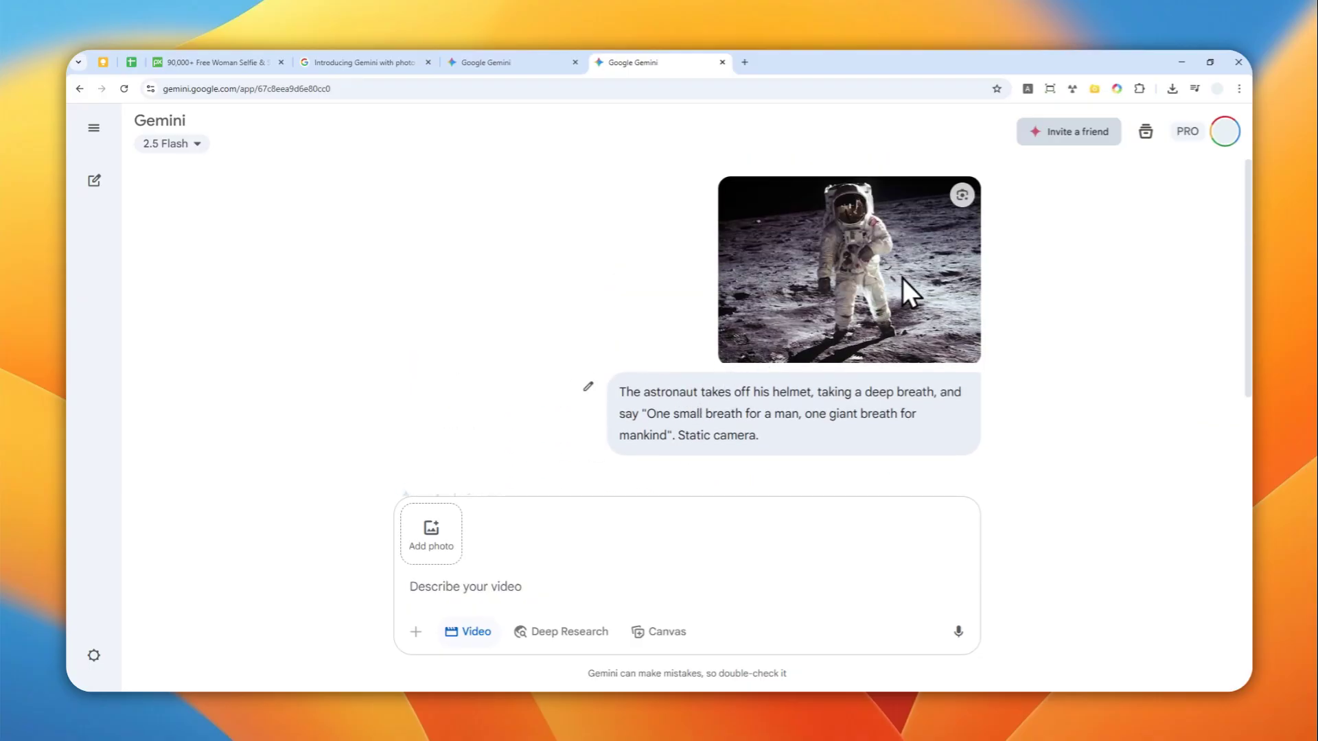
pyautogui.scroll(-3, 764, 304)
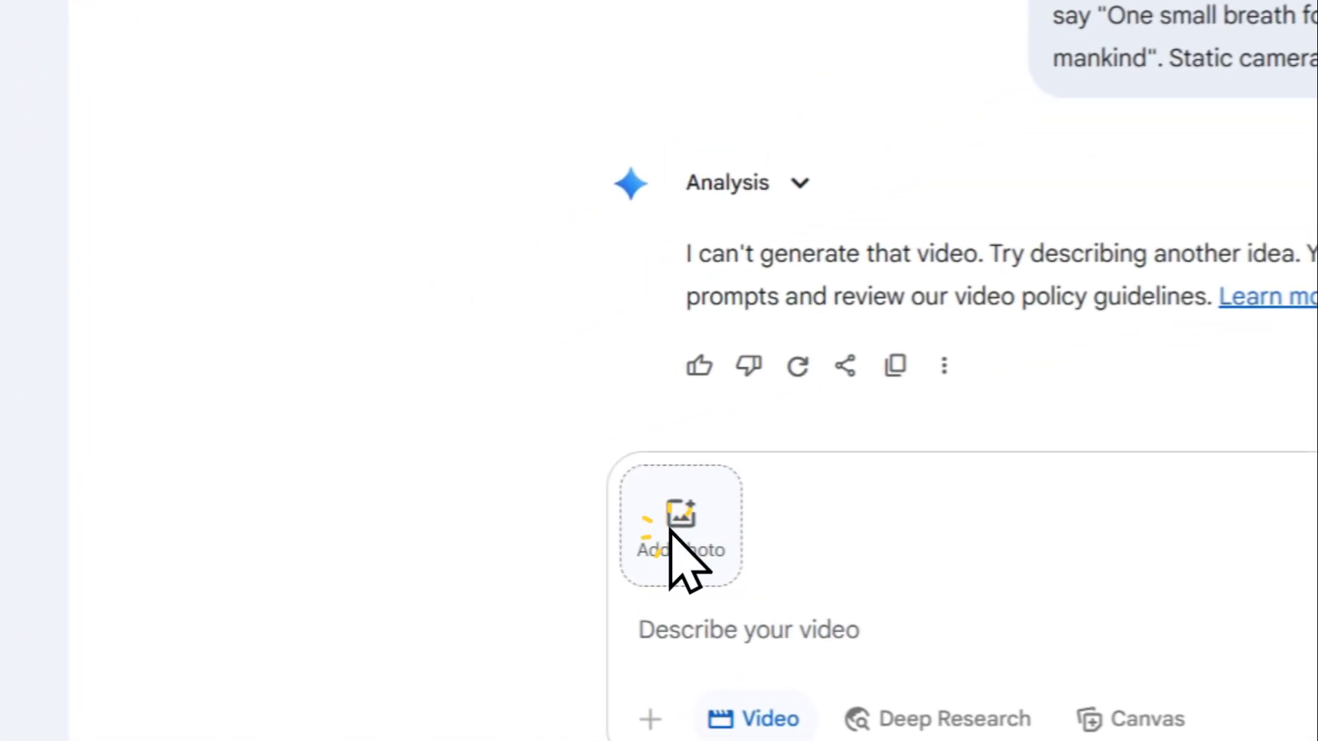
# Attach the woman-8085578_1920 beach photo to a fresh video prompt.
pyautogui.click(430, 537)
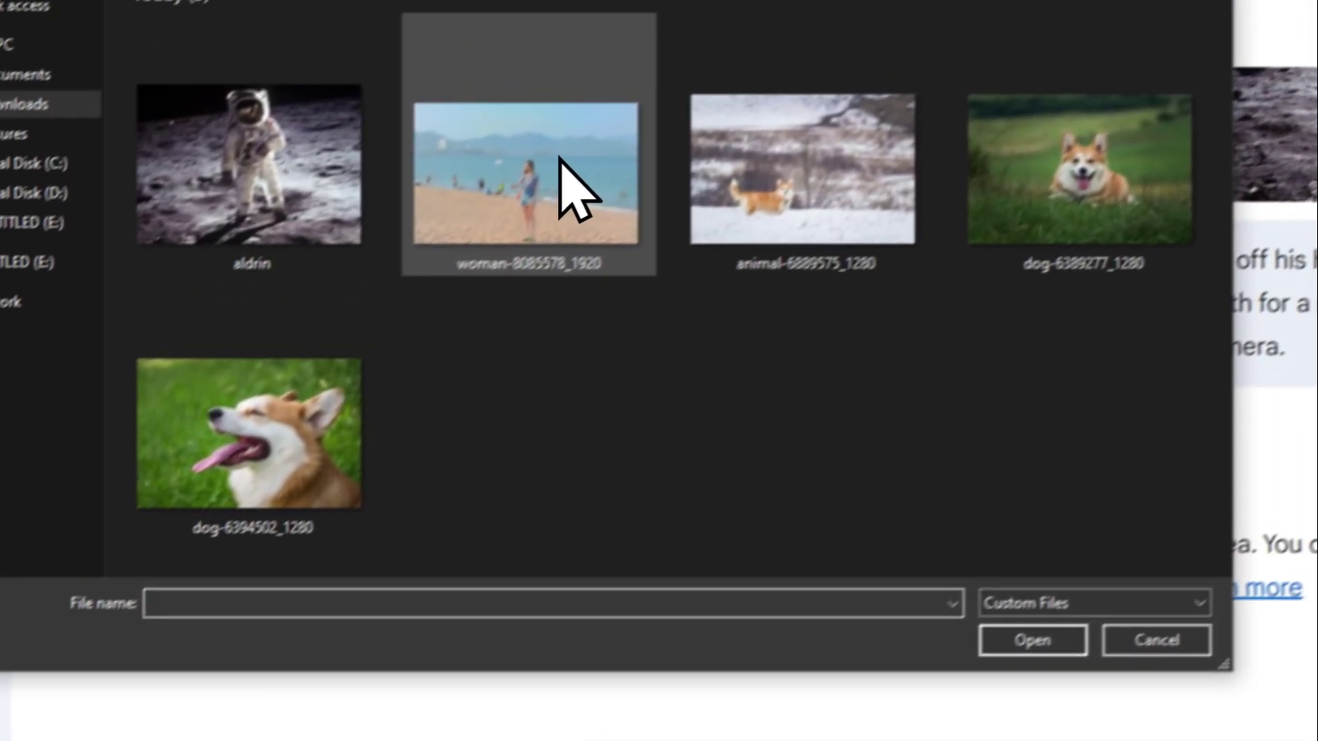
pyautogui.click(568, 183)
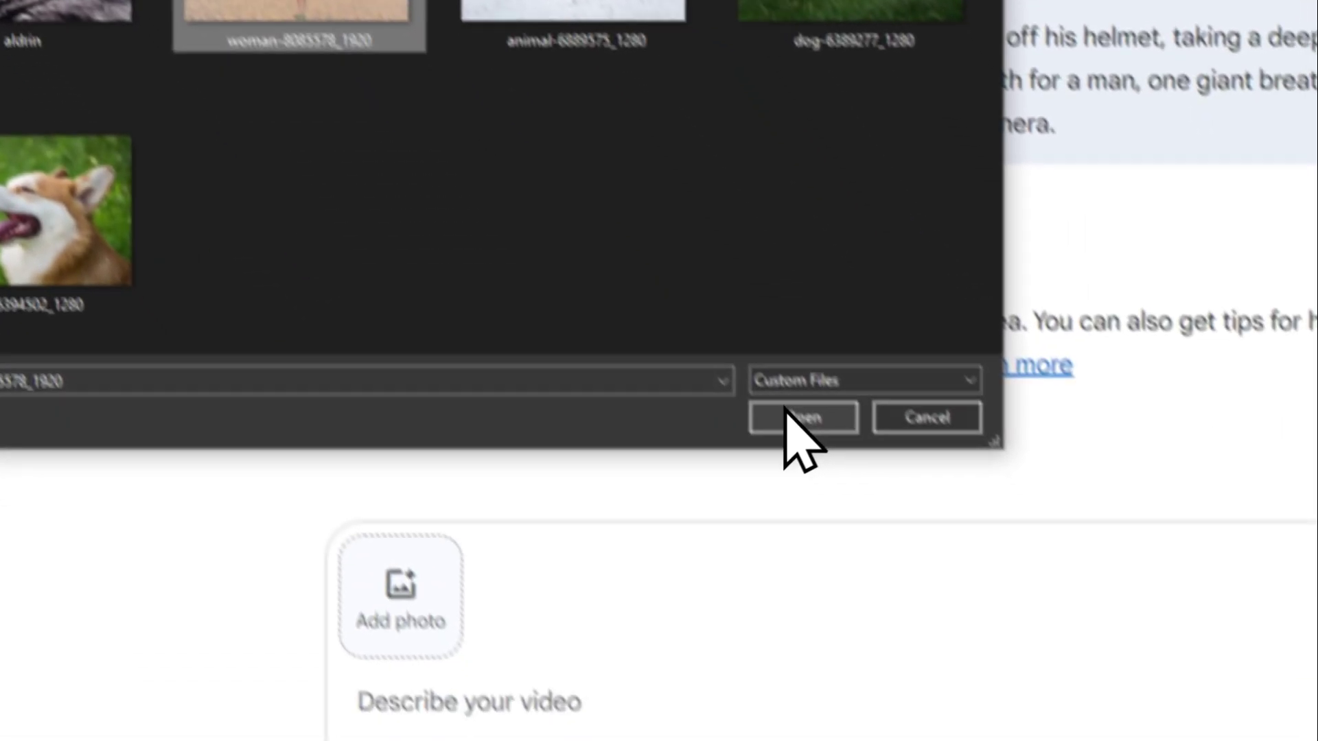
pyautogui.click(802, 417)
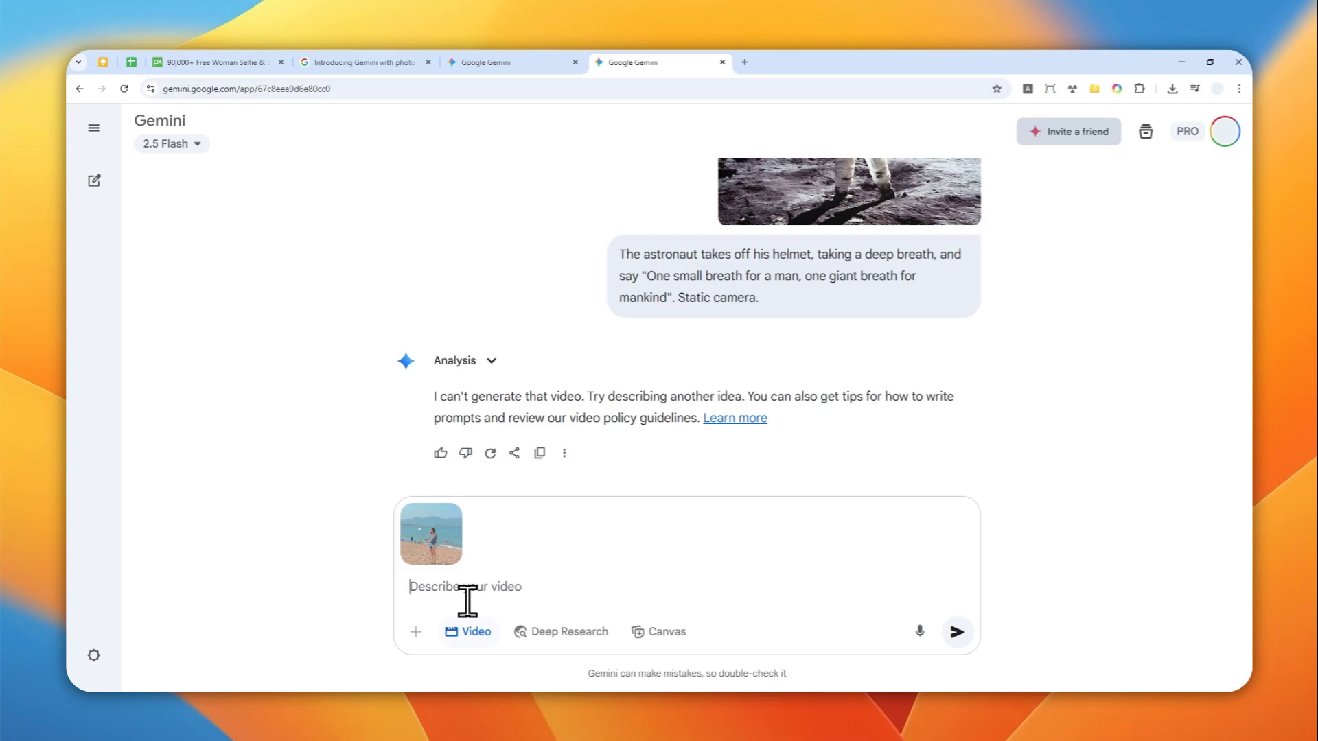
pyautogui.write('People come to the woman and take selfie together')
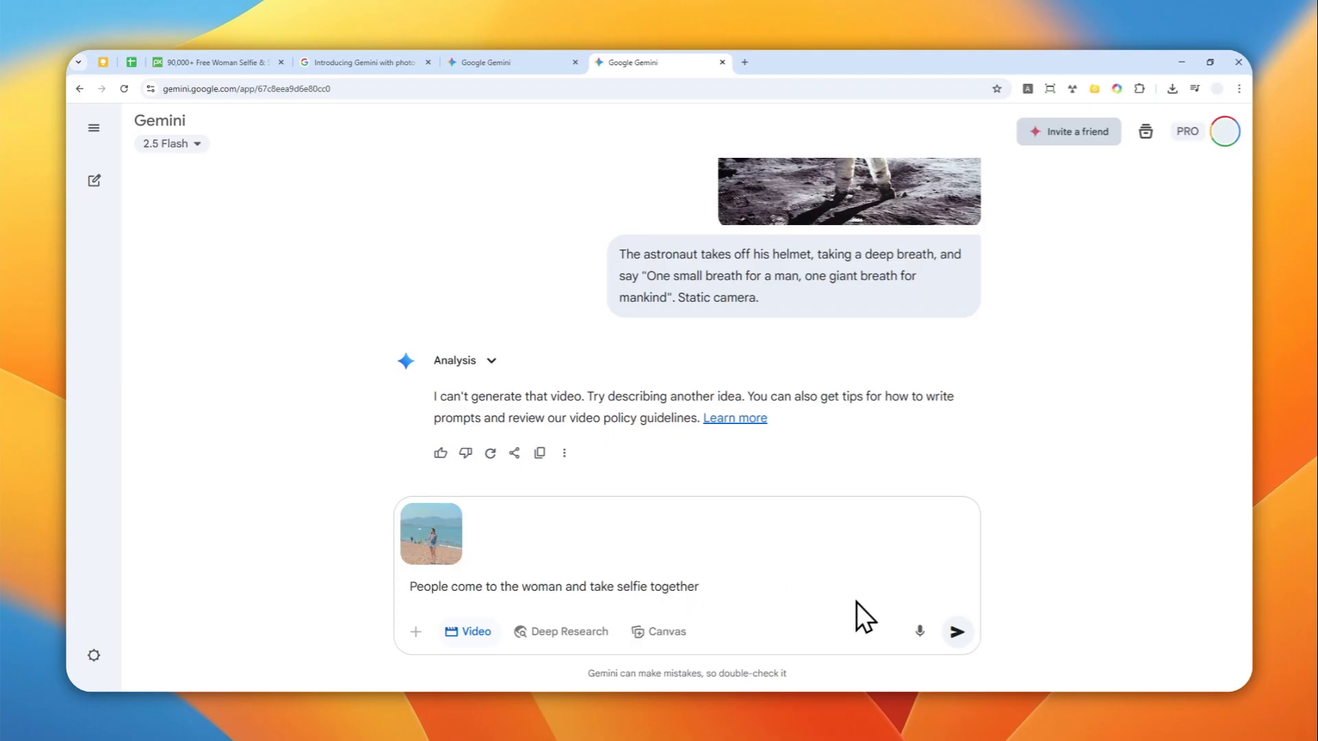
pyautogui.write('. Everyone ')
pyautogui.write('says "Cheese".')
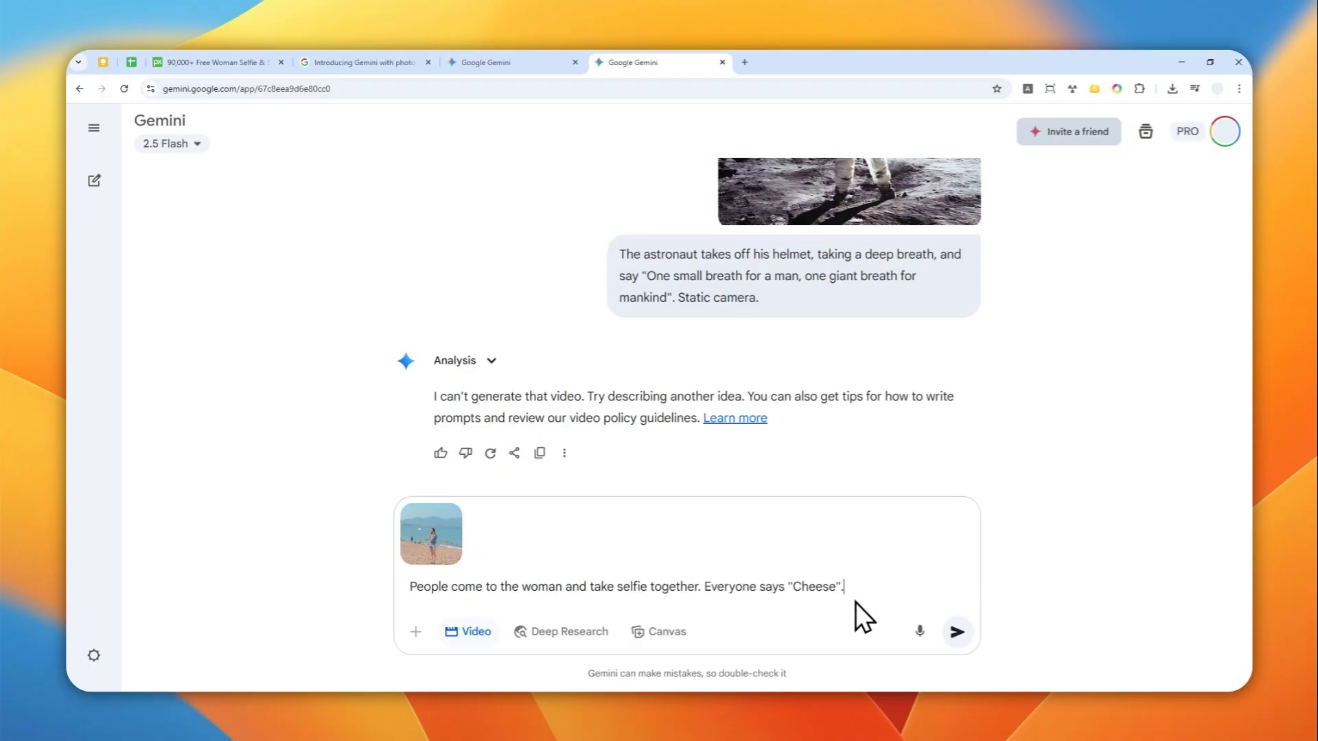
# Send the beach photo with the prompt about people joining her selfie as she says 'Cheese'.
pyautogui.click(956, 631)
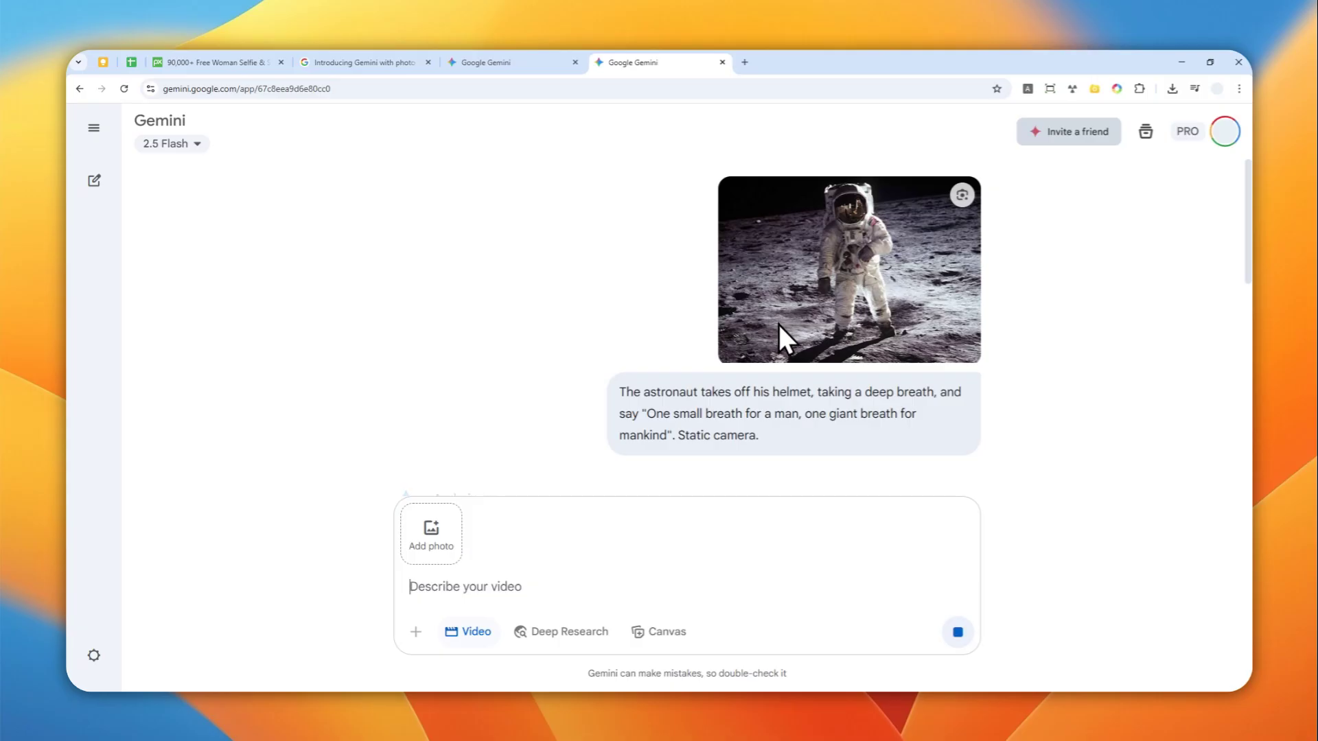
pyautogui.scroll(-3, 780, 298)
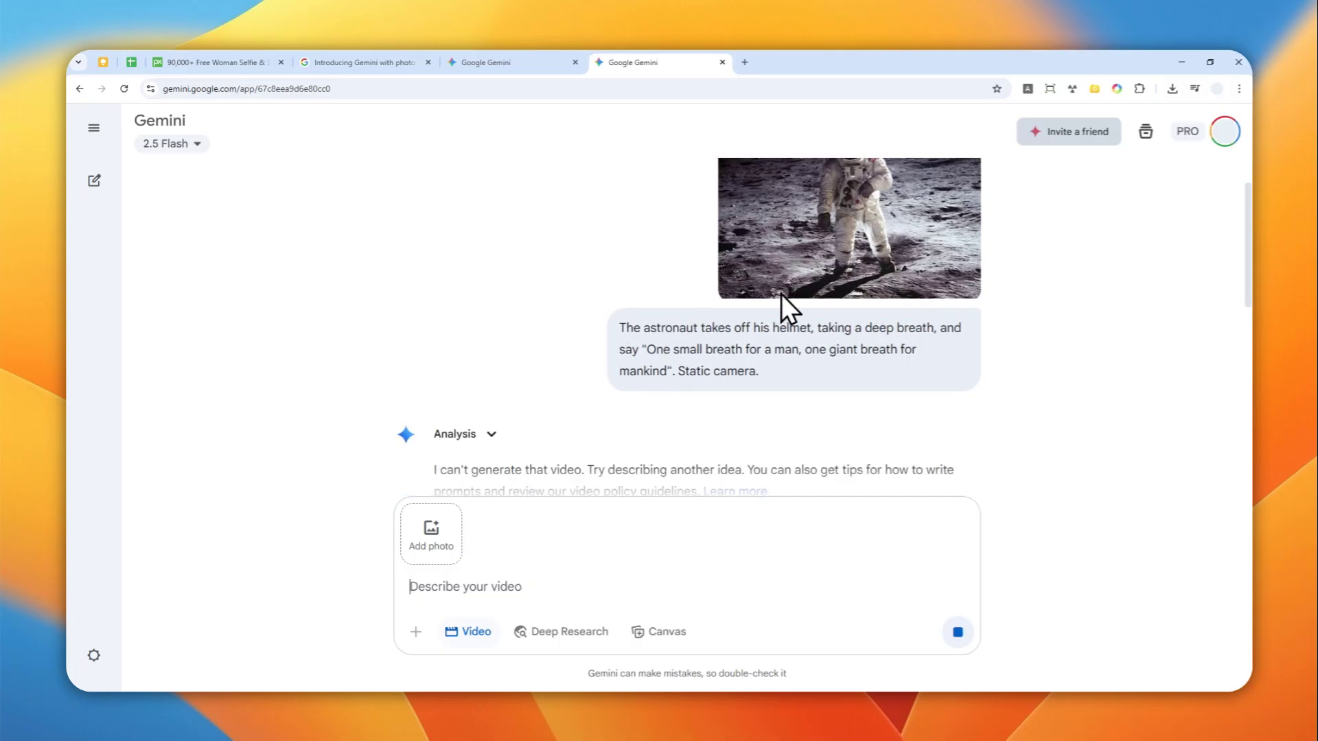
pyautogui.scroll(-3, 779, 299)
pyautogui.scroll(-2, 780, 297)
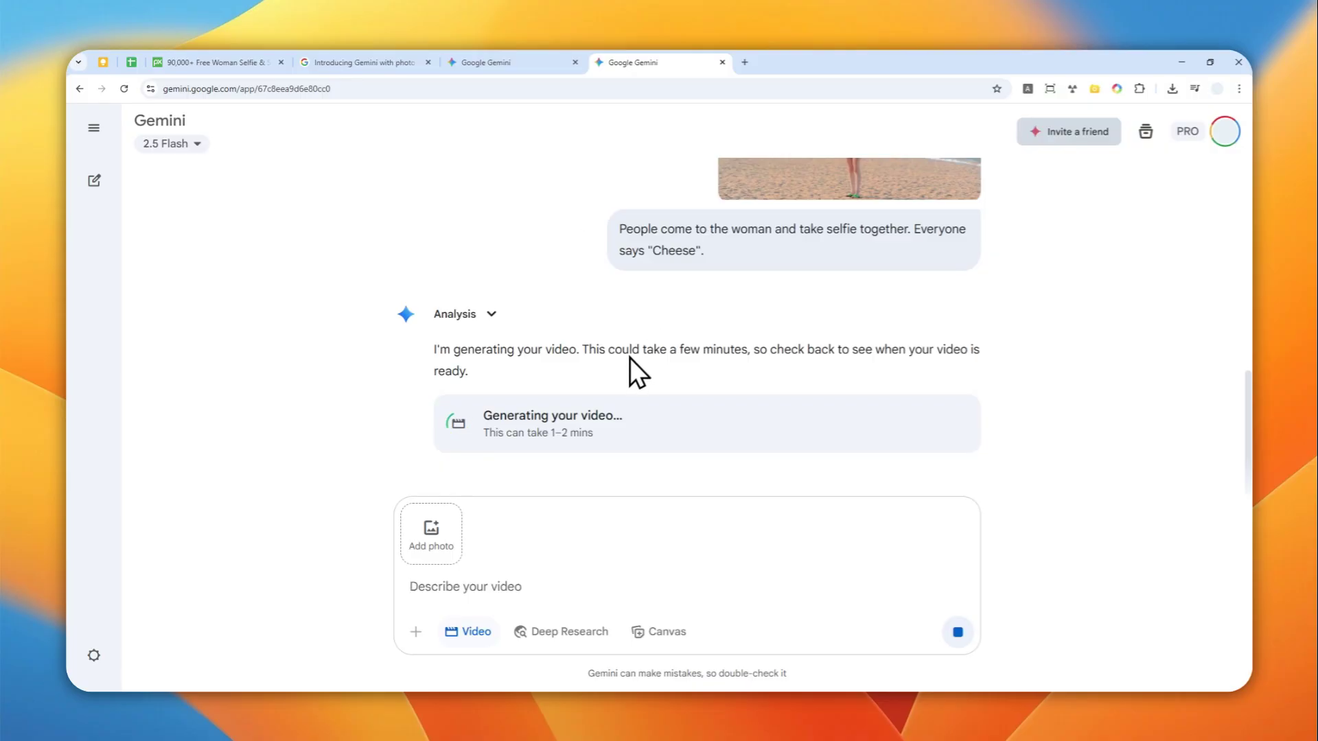
pyautogui.scroll(1, 776, 336)
pyautogui.scroll(3, 754, 360)
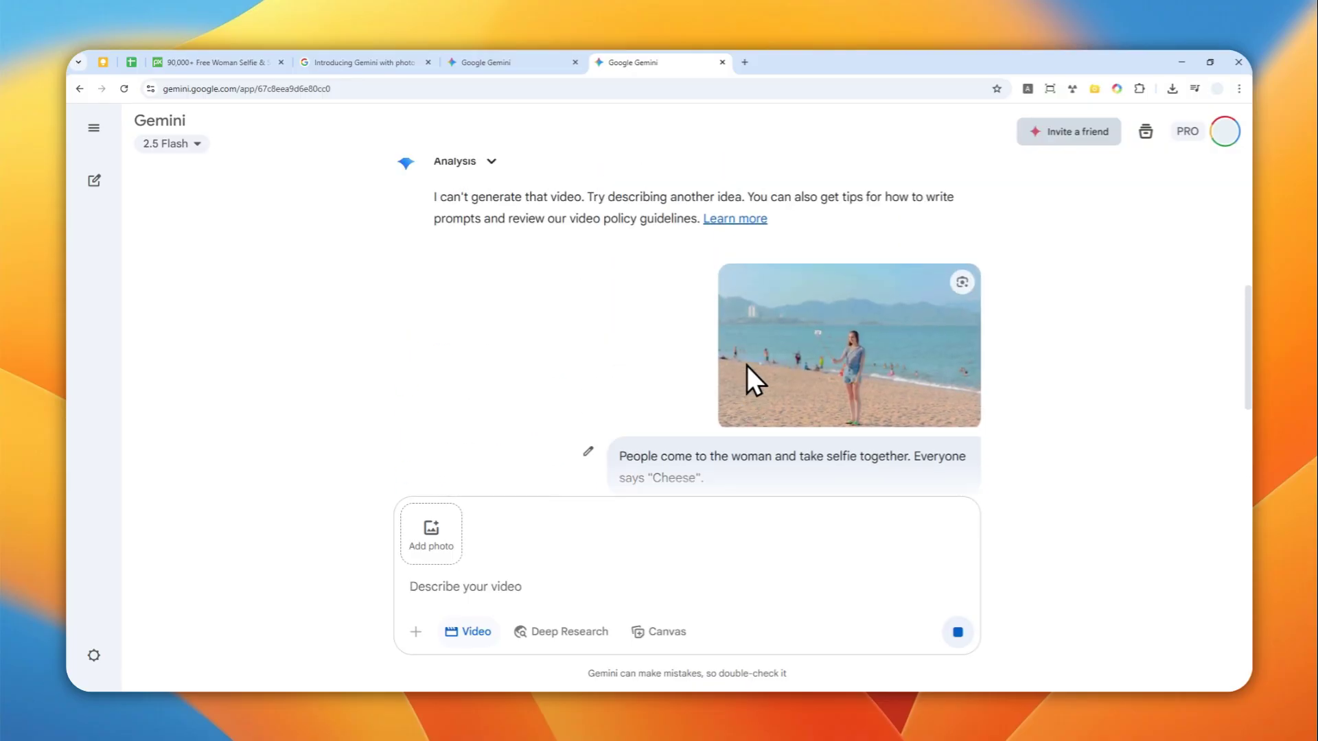
pyautogui.scroll(-3, 716, 343)
pyautogui.scroll(-1, 710, 349)
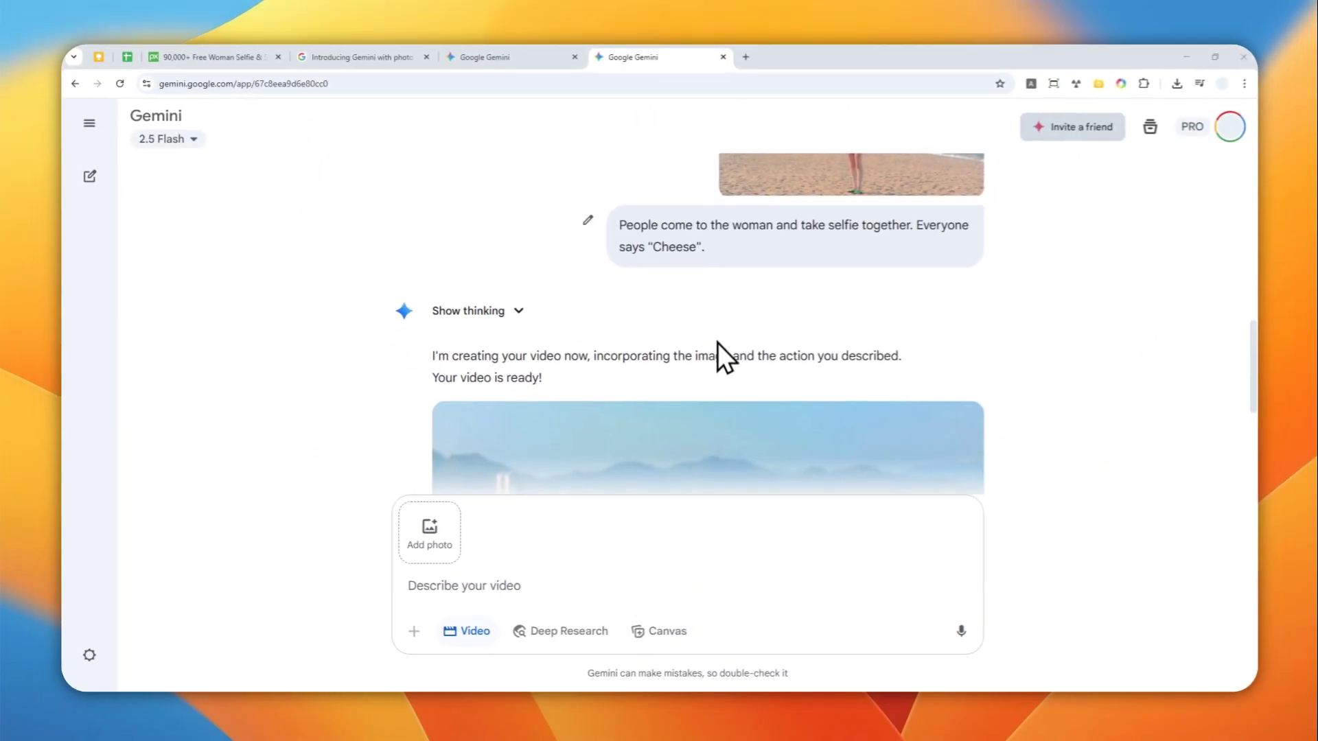
pyautogui.scroll(-3, 718, 343)
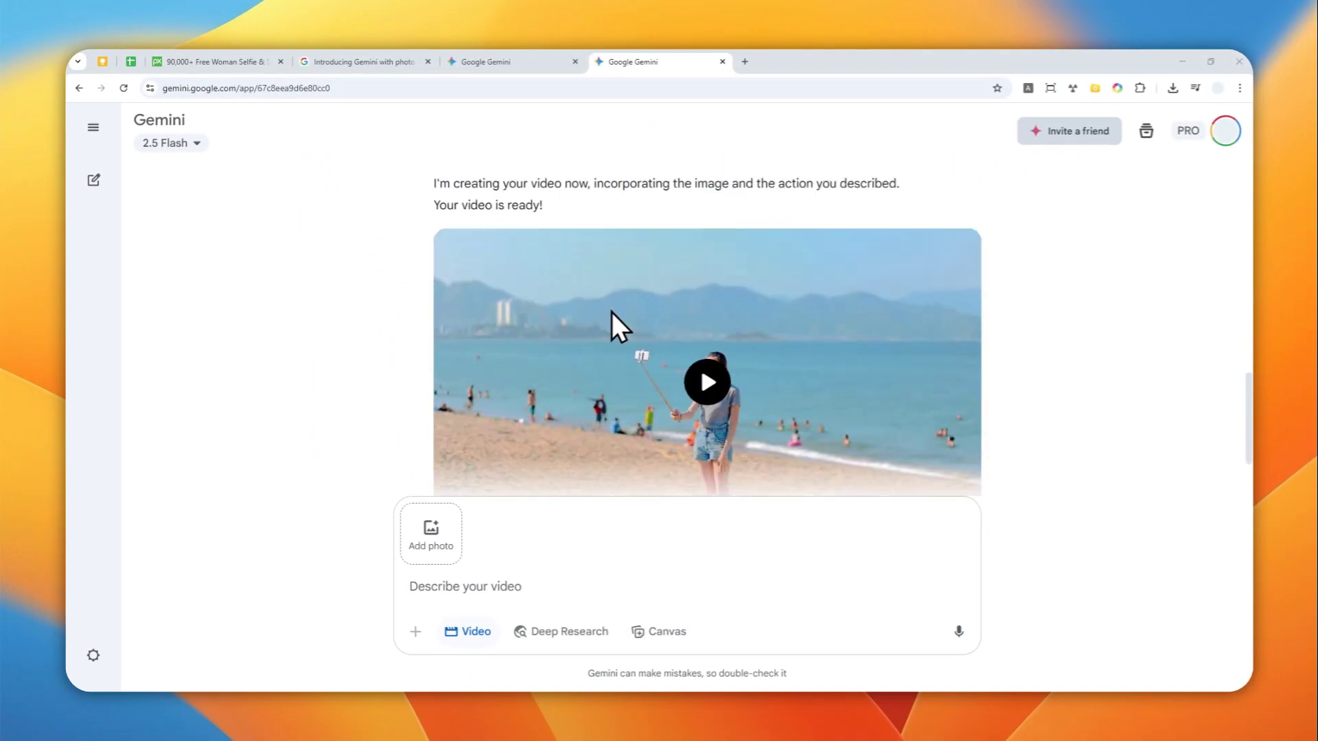
pyautogui.scroll(-2, 612, 312)
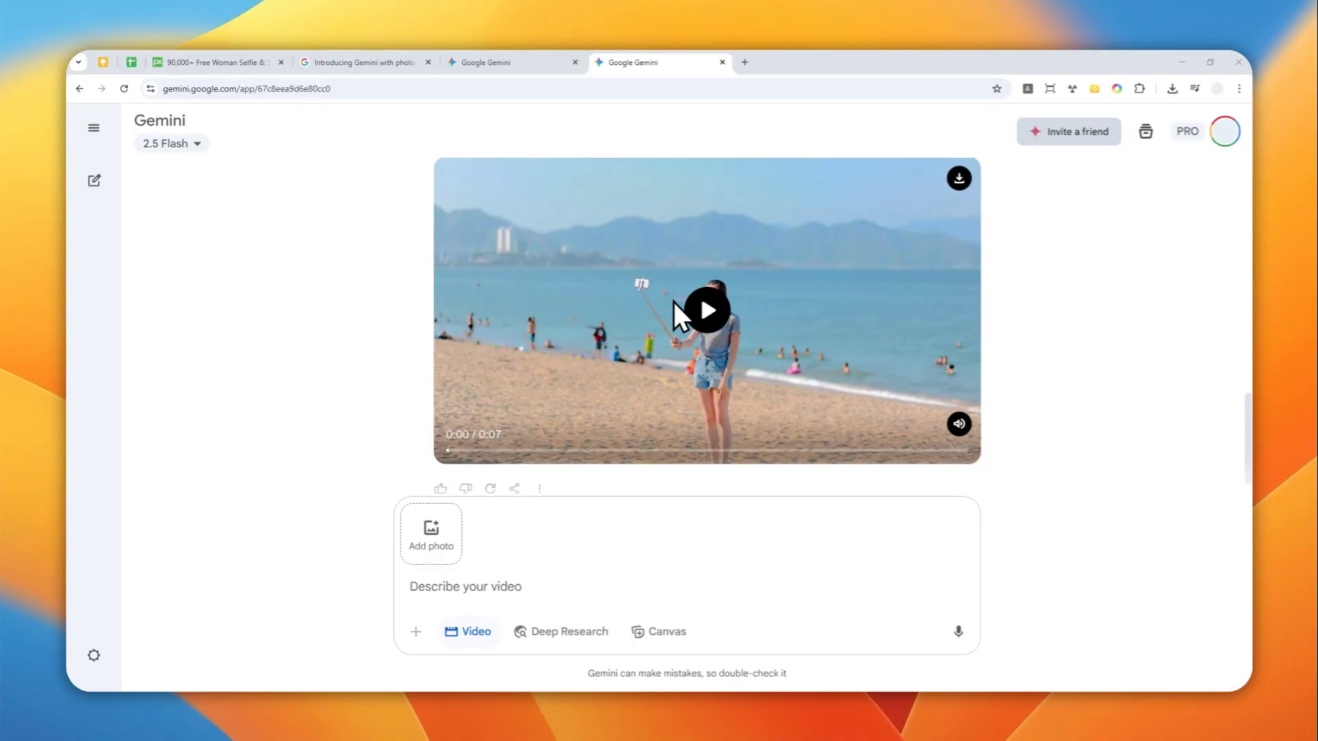
# Play the generated beach video, pausing at 0:02 and again at 0:04.
pyautogui.click(707, 310)
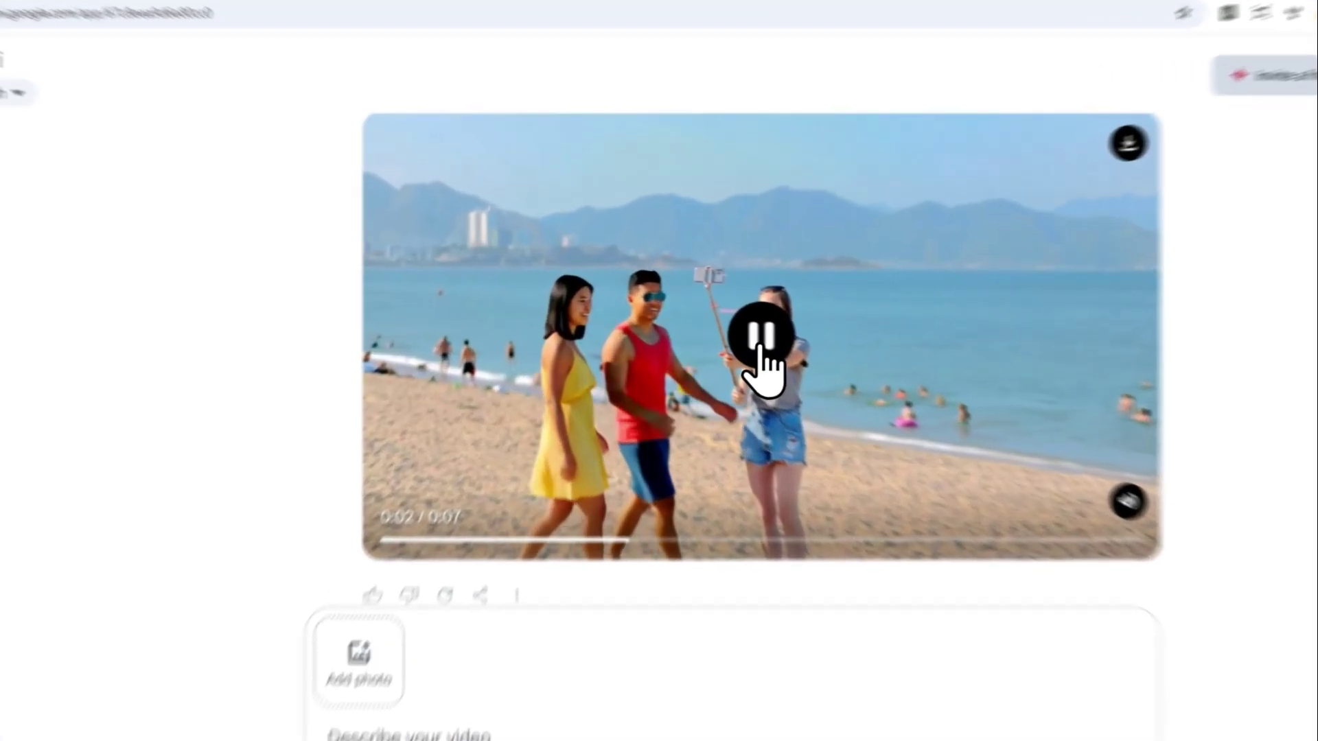
pyautogui.click(708, 314)
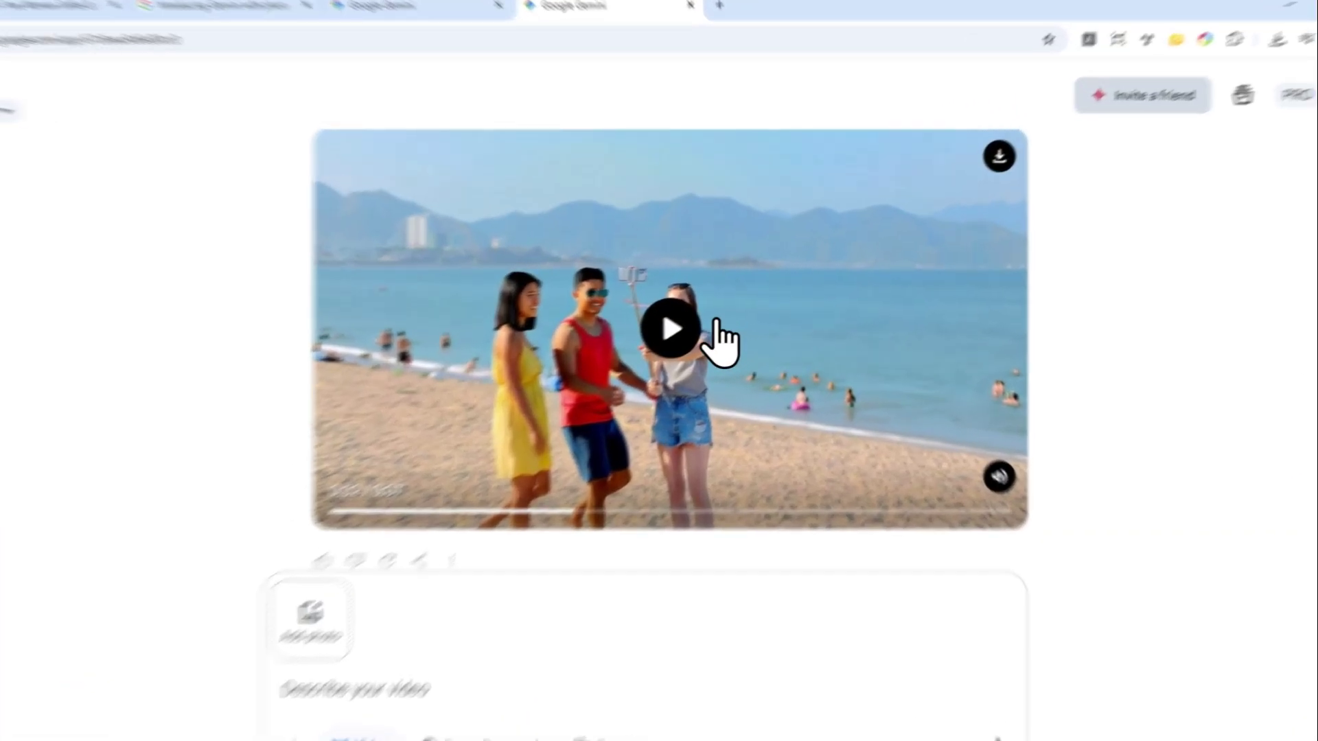
pyautogui.click(708, 314)
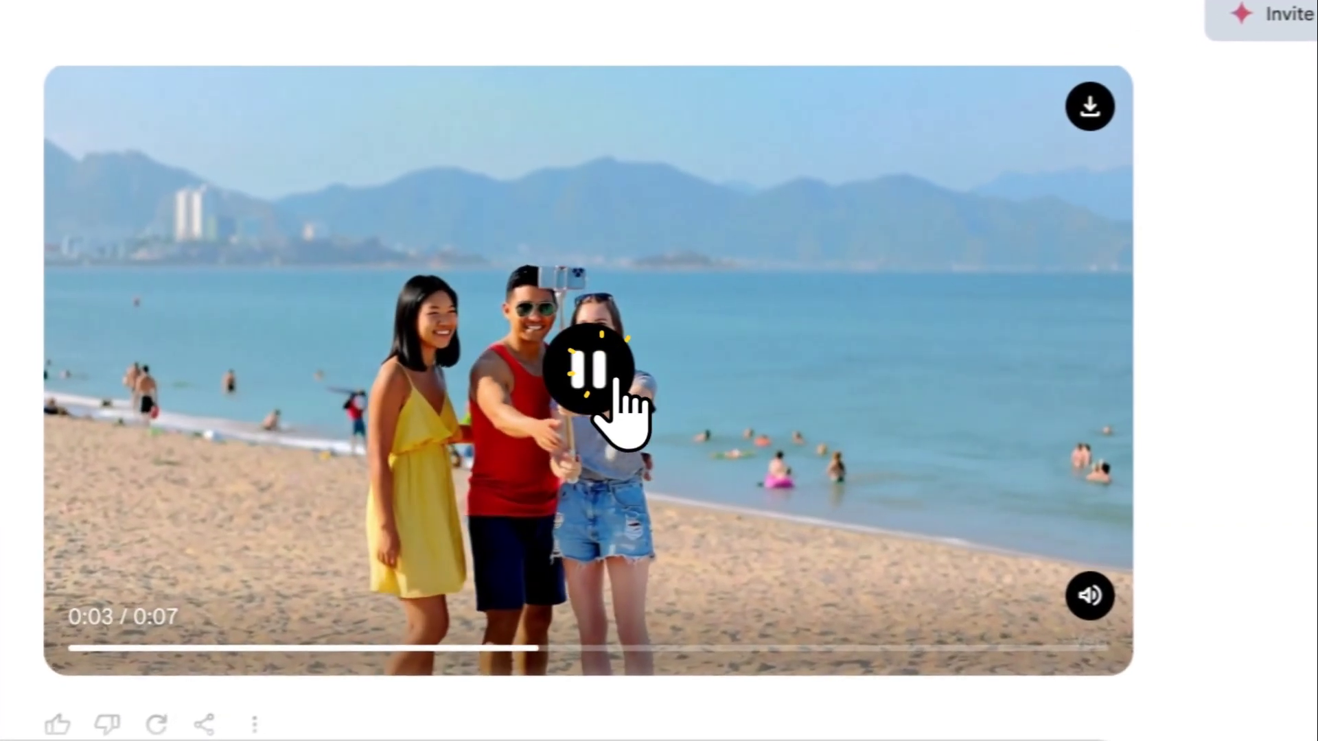
pyautogui.click(603, 376)
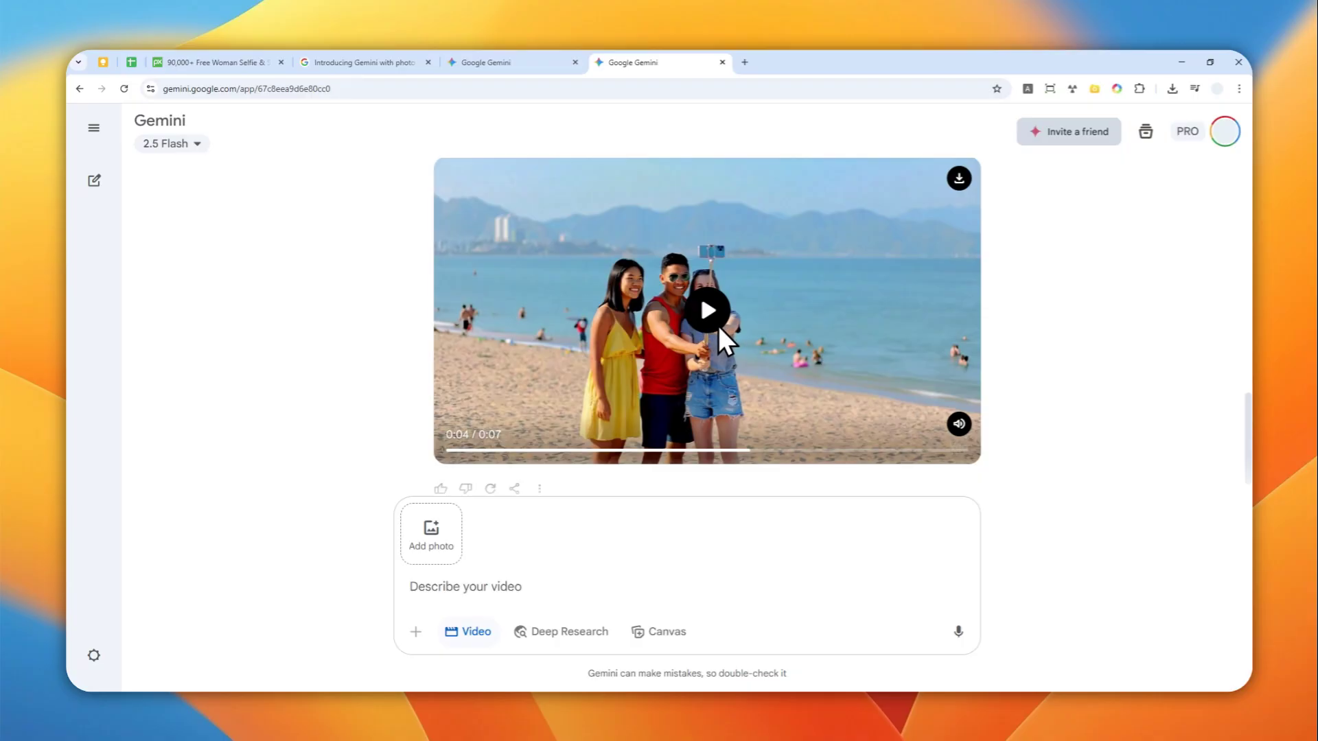
pyautogui.scroll(3, 649, 464)
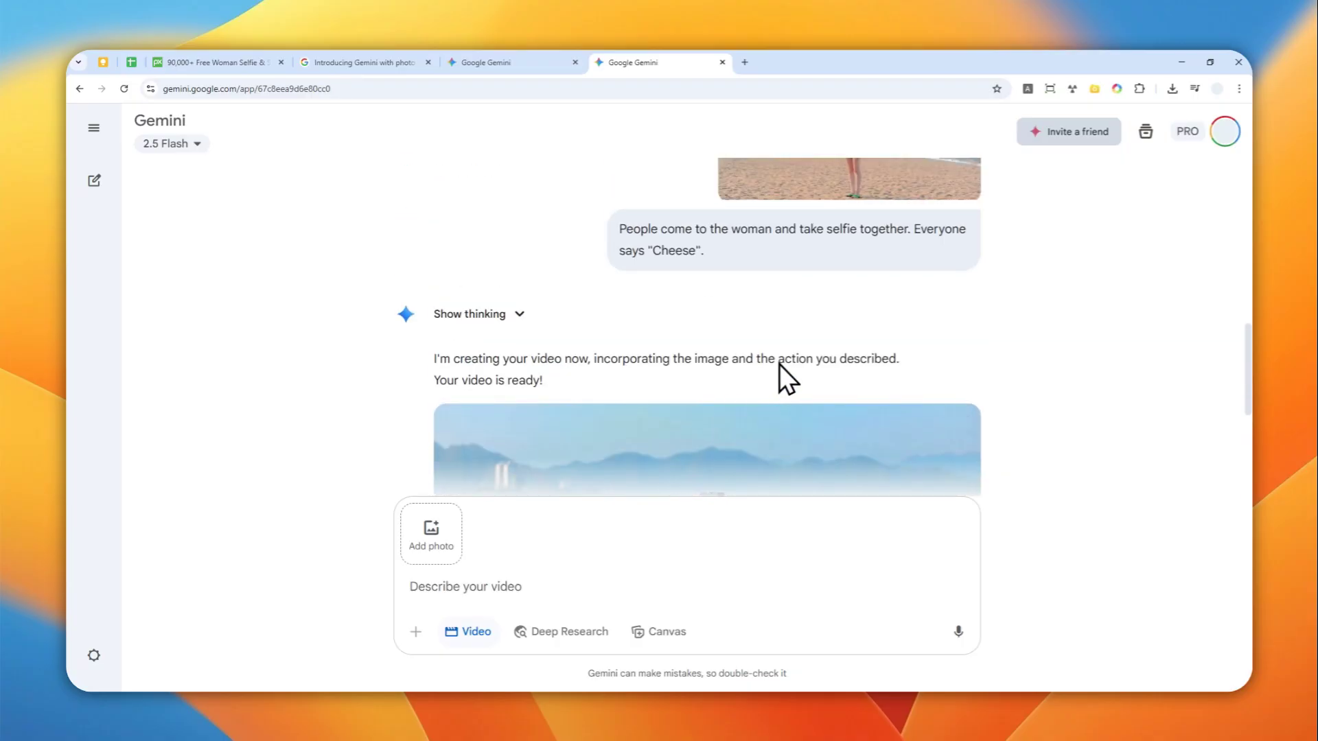
pyautogui.scroll(-3, 780, 365)
pyautogui.scroll(1, 789, 344)
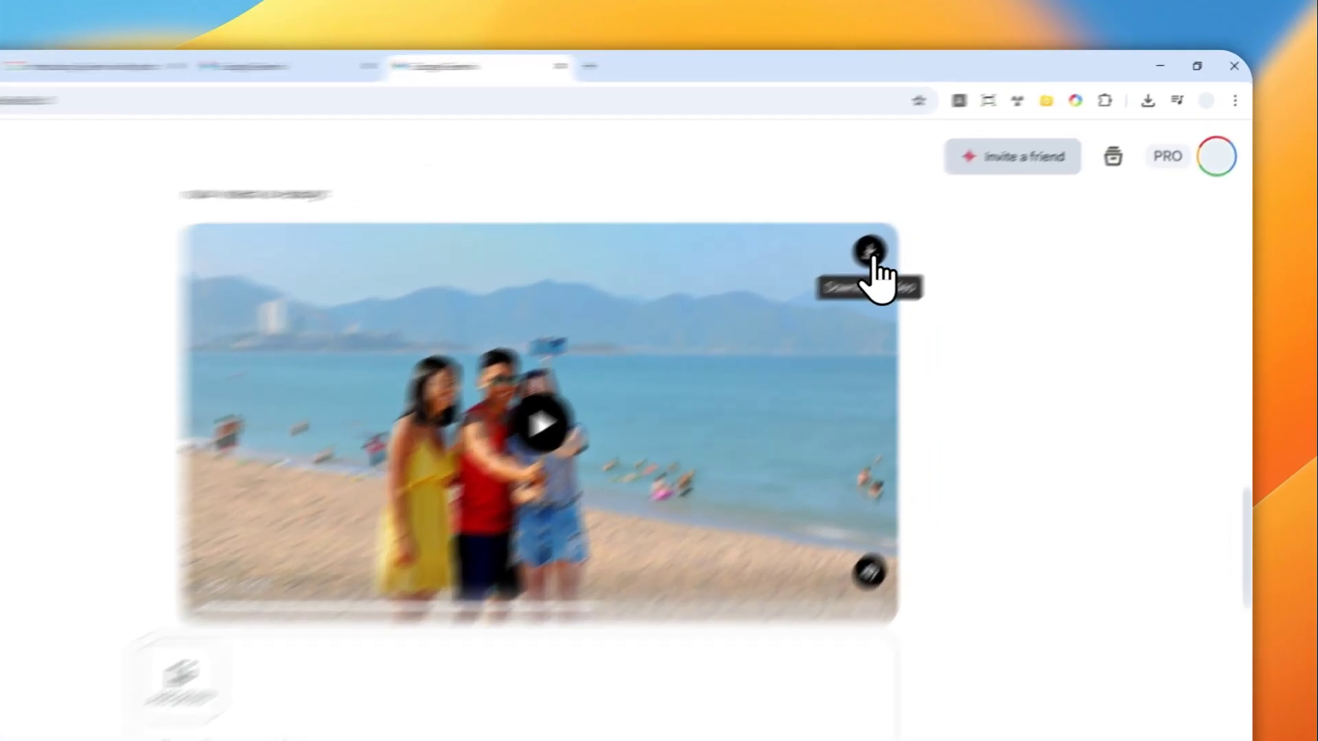
# Download the video as Selfie_Video_Creation_Complete.mp4 and replay it in the chat.
pyautogui.click(871, 250)
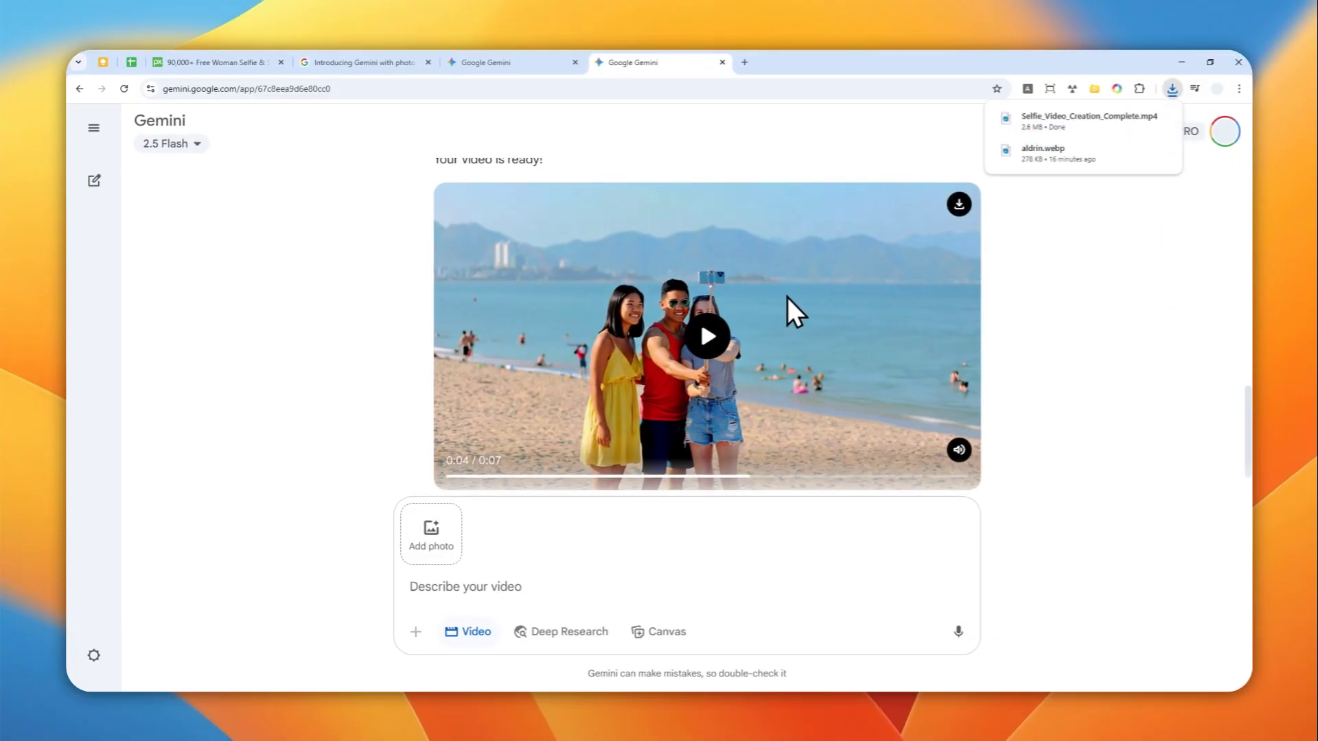
pyautogui.scroll(10, 738, 307)
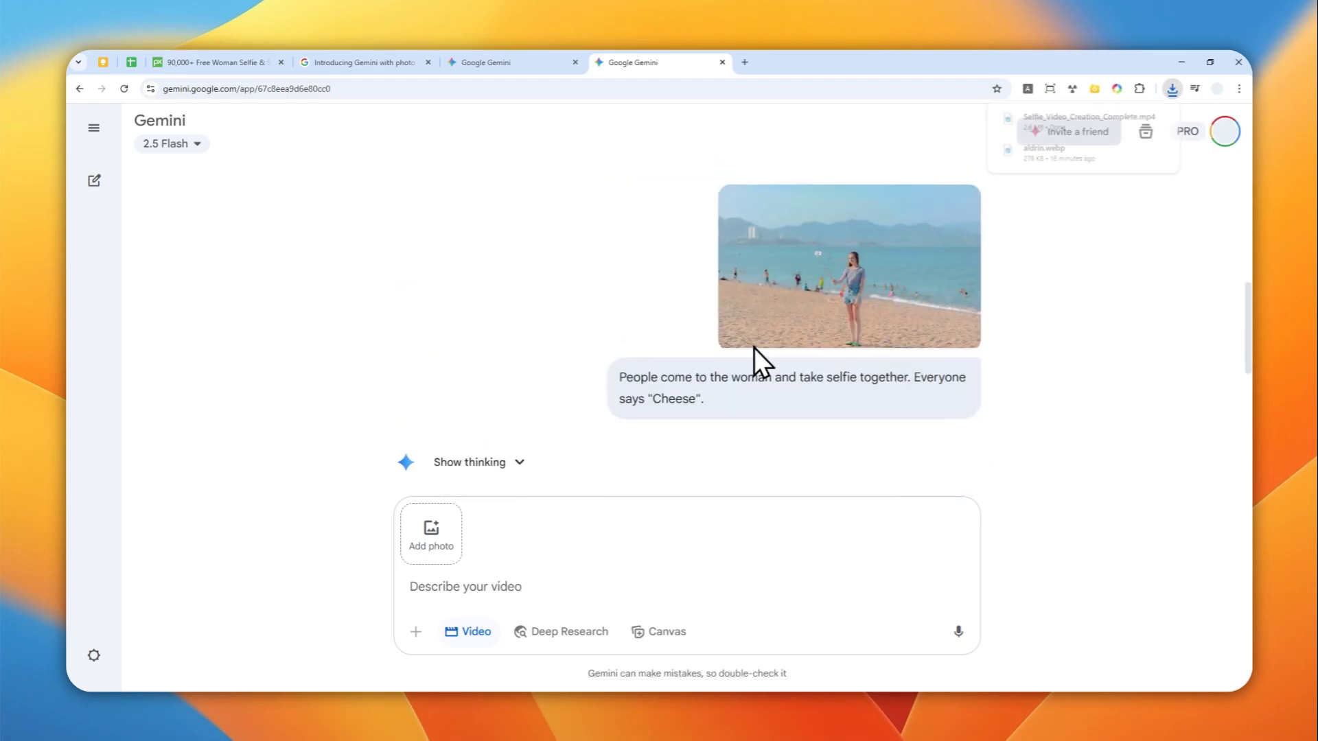
pyautogui.scroll(3, 740, 346)
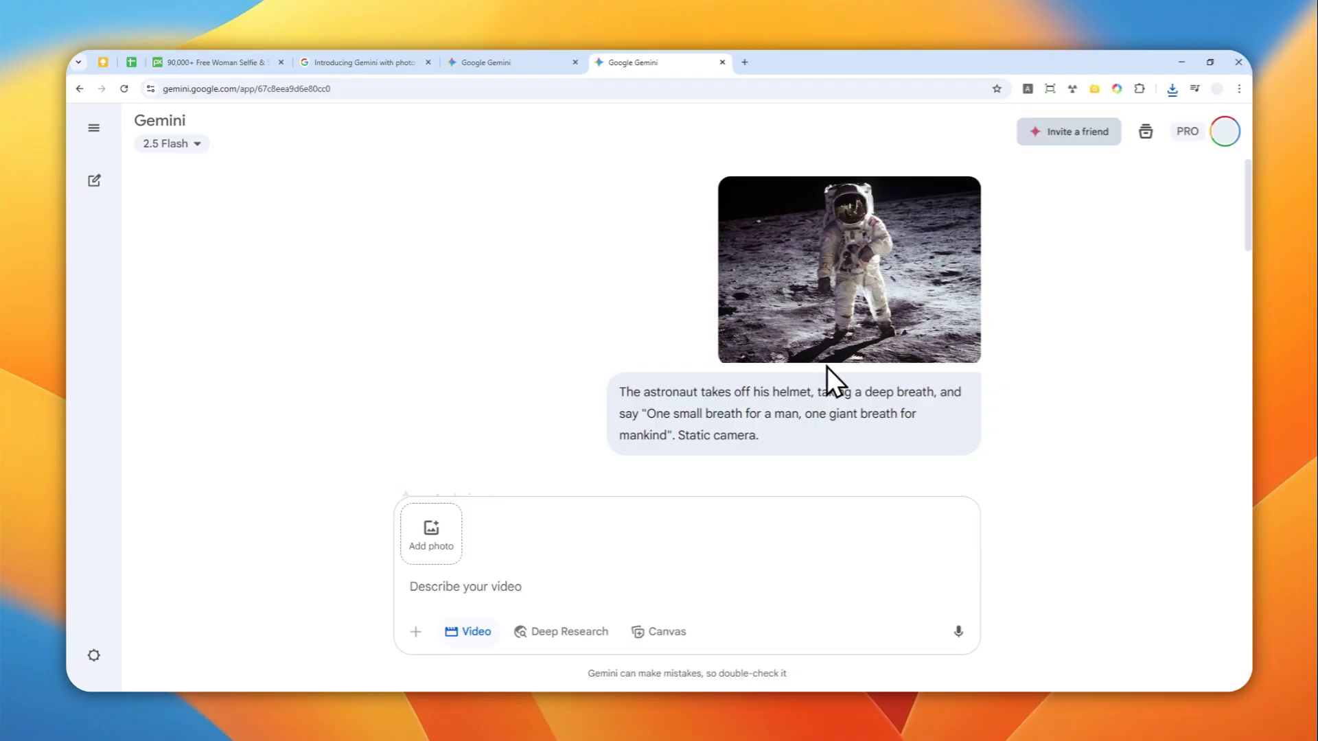
pyautogui.moveTo(850, 270)
pyautogui.scroll(-4, 784, 361)
pyautogui.scroll(-6, 789, 368)
pyautogui.scroll(-6, 790, 370)
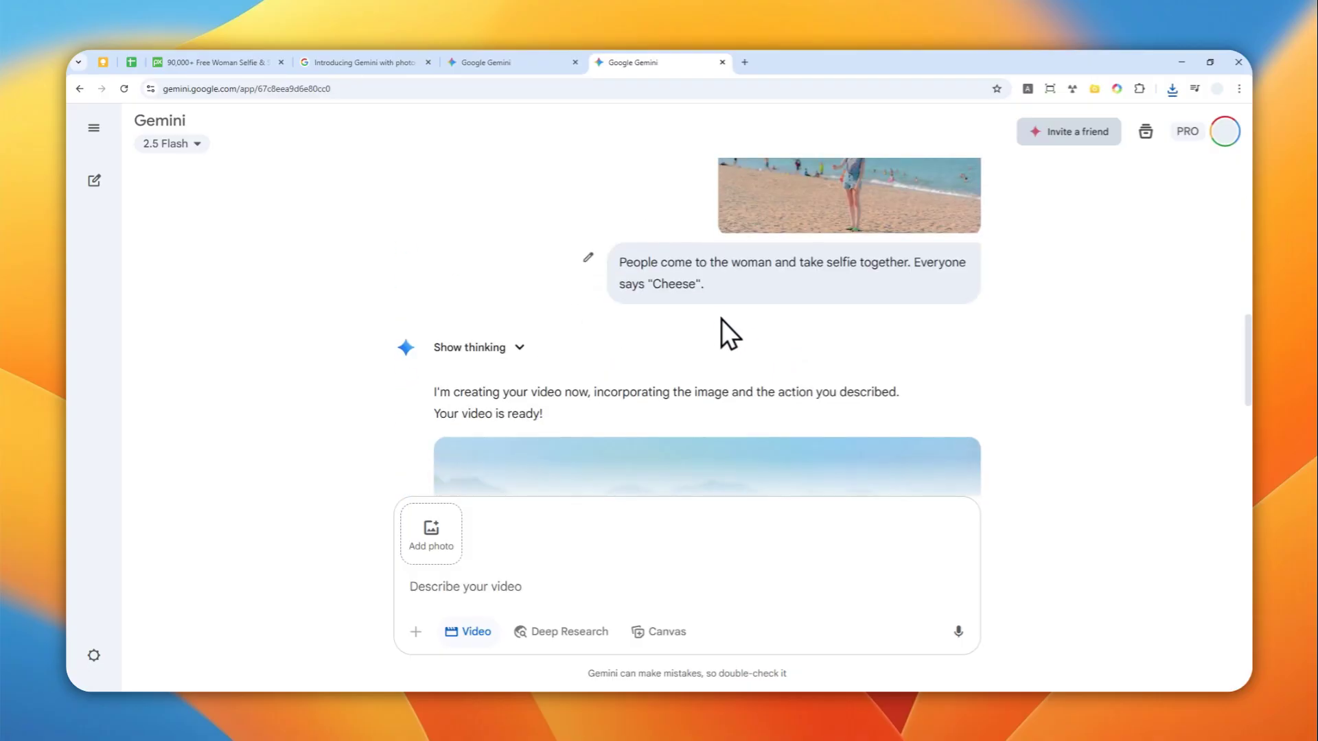
pyautogui.scroll(-3, 688, 245)
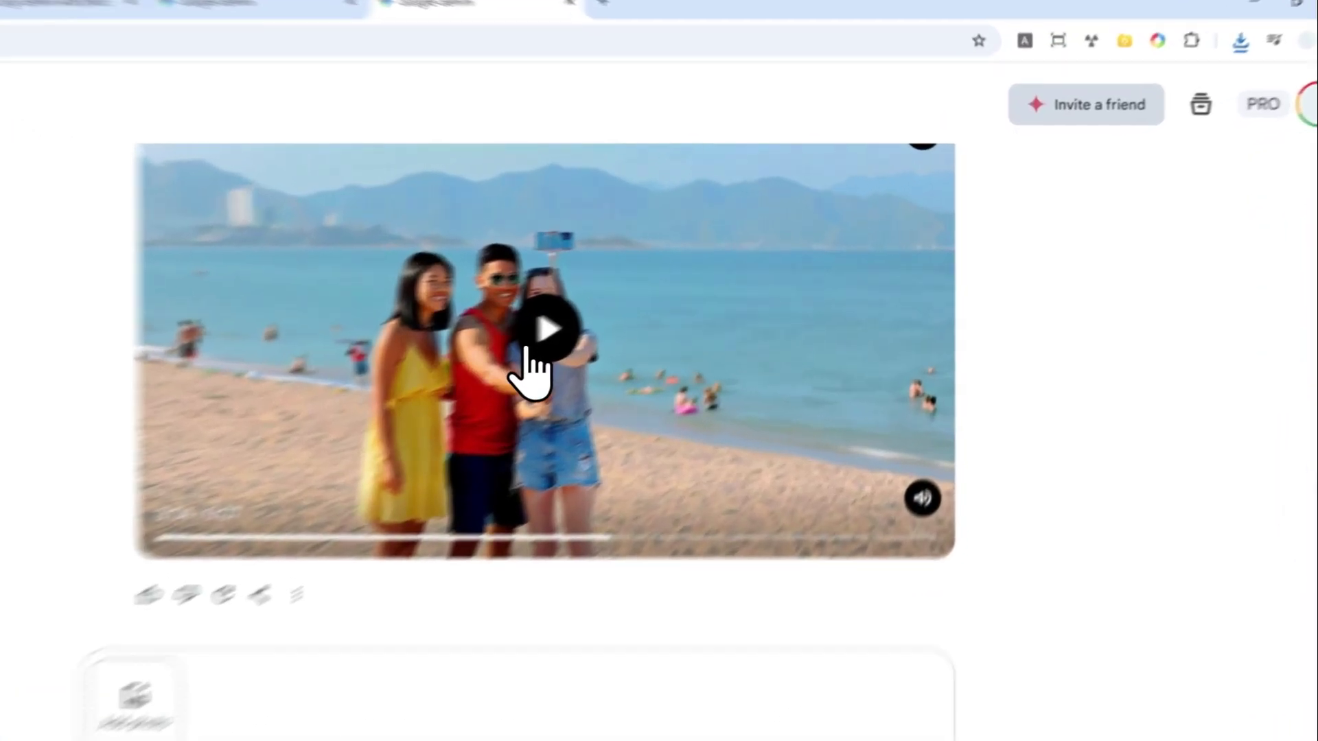
pyautogui.click(546, 330)
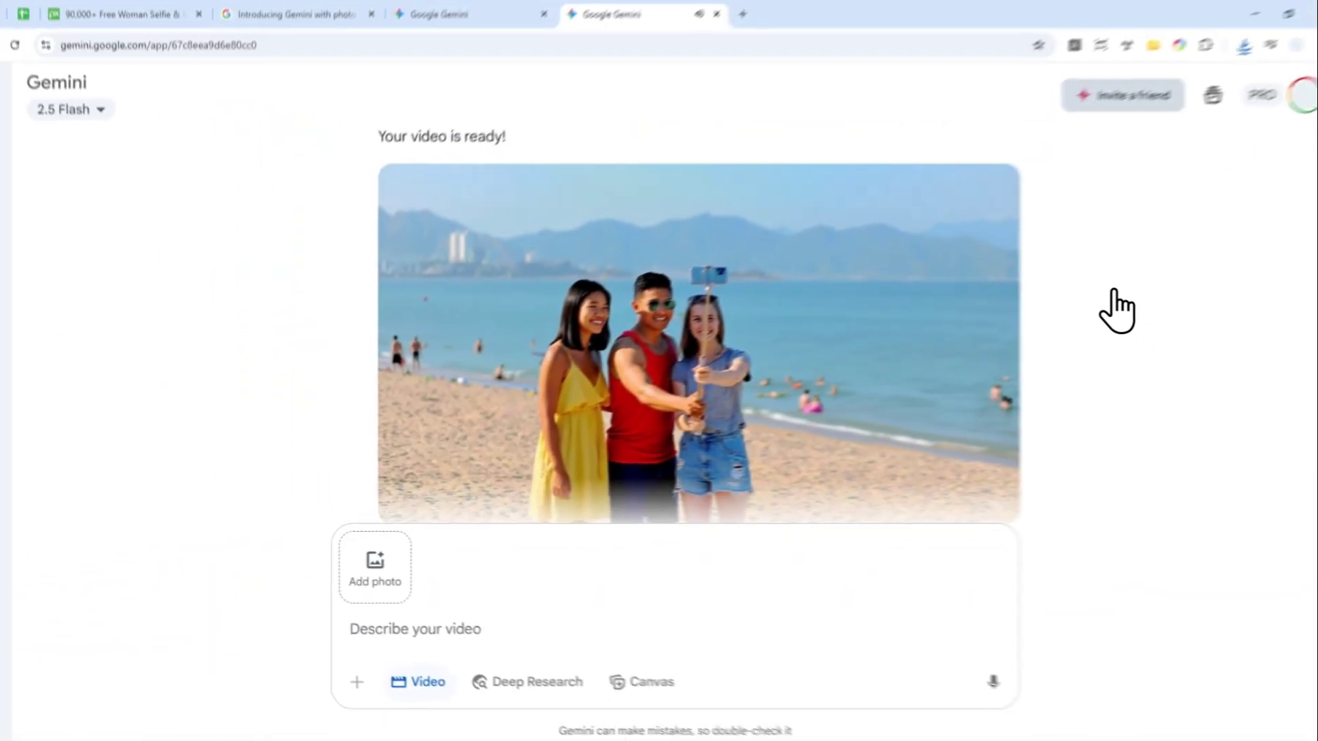